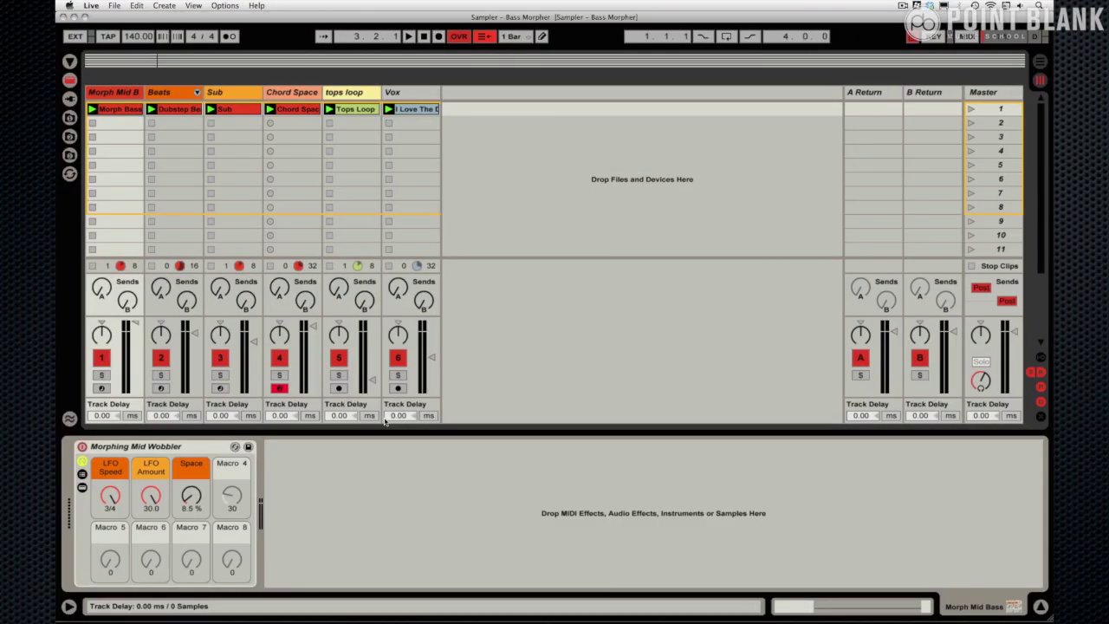
Expand the Morphing Mid Wobbler rack's chains to reveal the Freeze Bass Sampler and Auto Filter
left_click(82, 487)
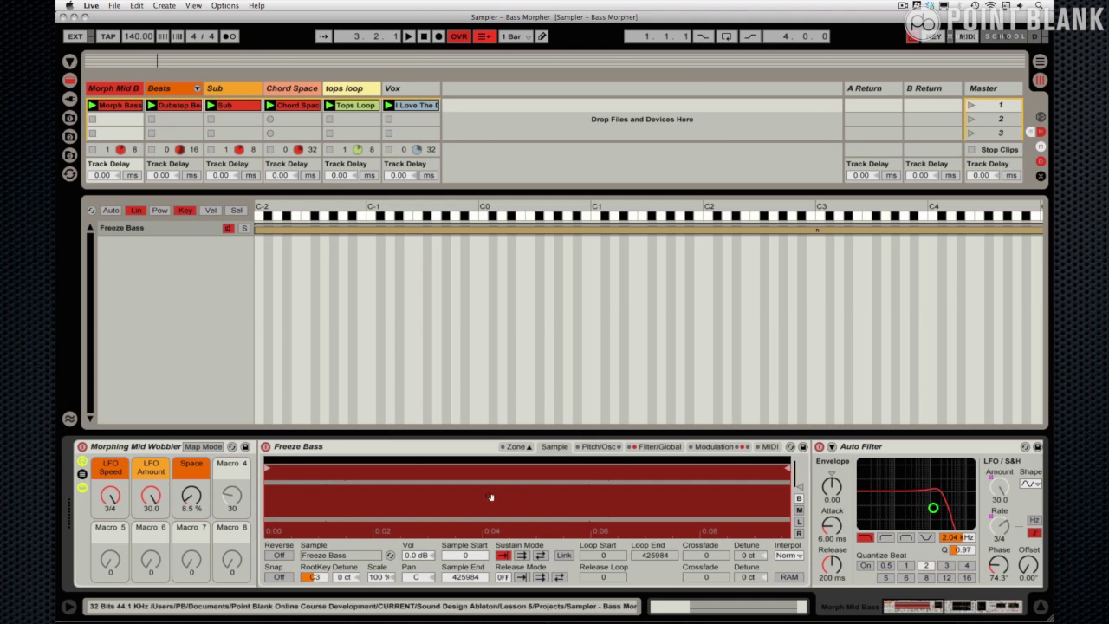
Keep the Sampler's filter type at M24dB and view LFO 2 driving Filter Morph at 100
left_click(654, 446)
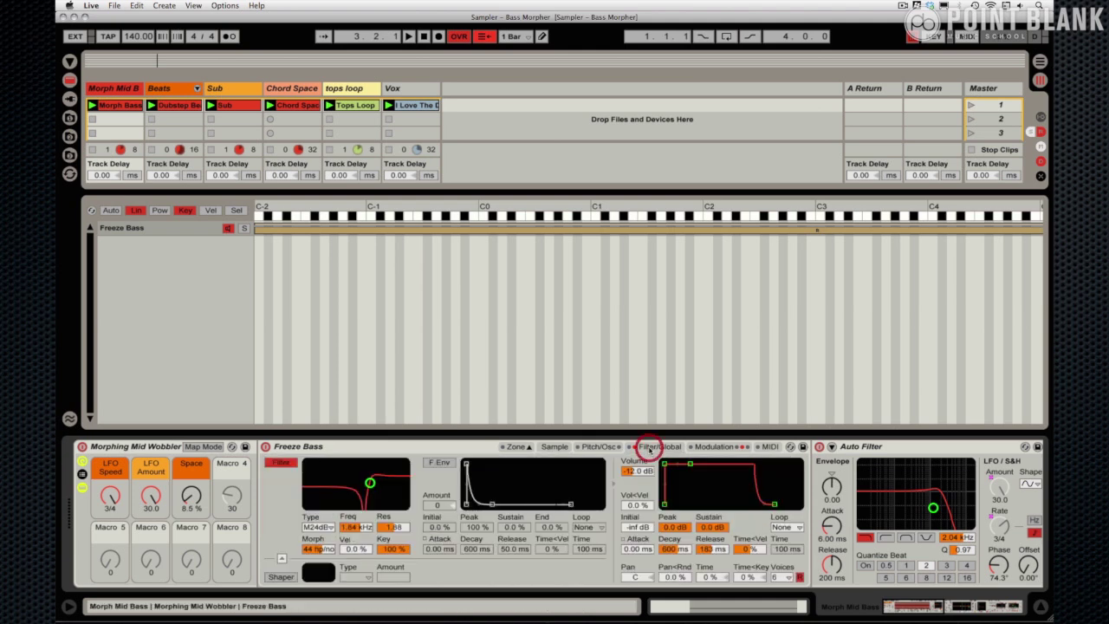
left_click(318, 527)
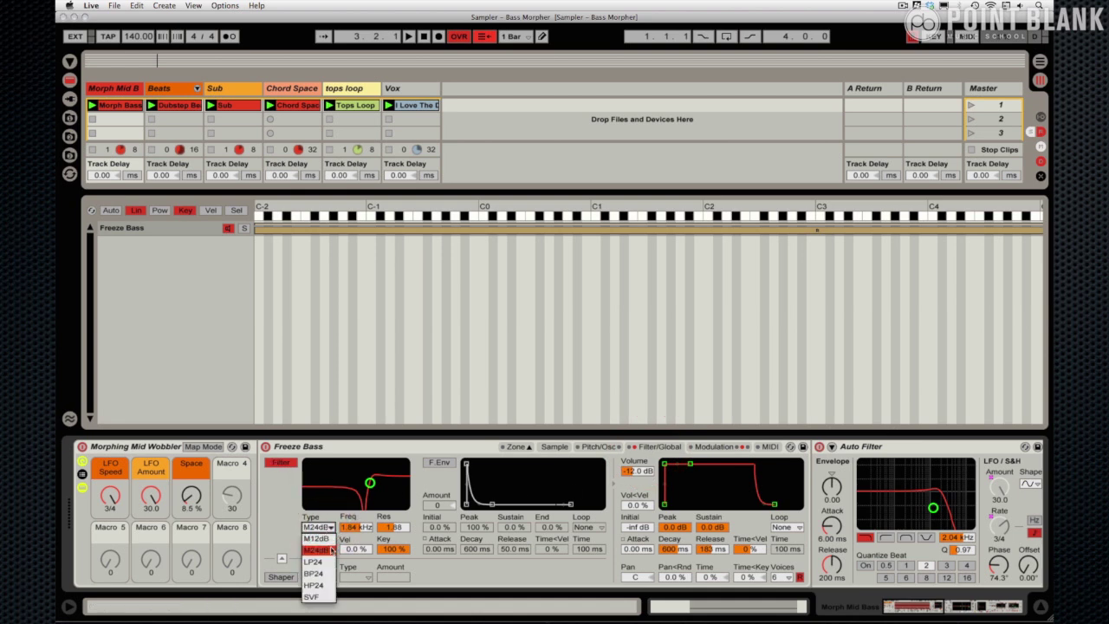
left_click(331, 550)
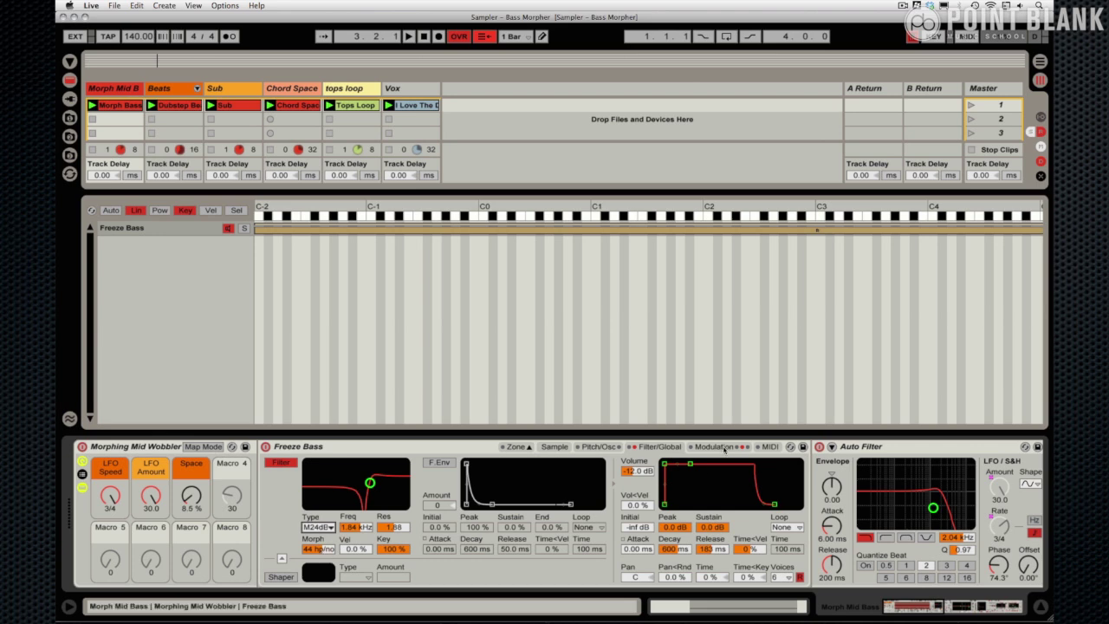
left_click(718, 446)
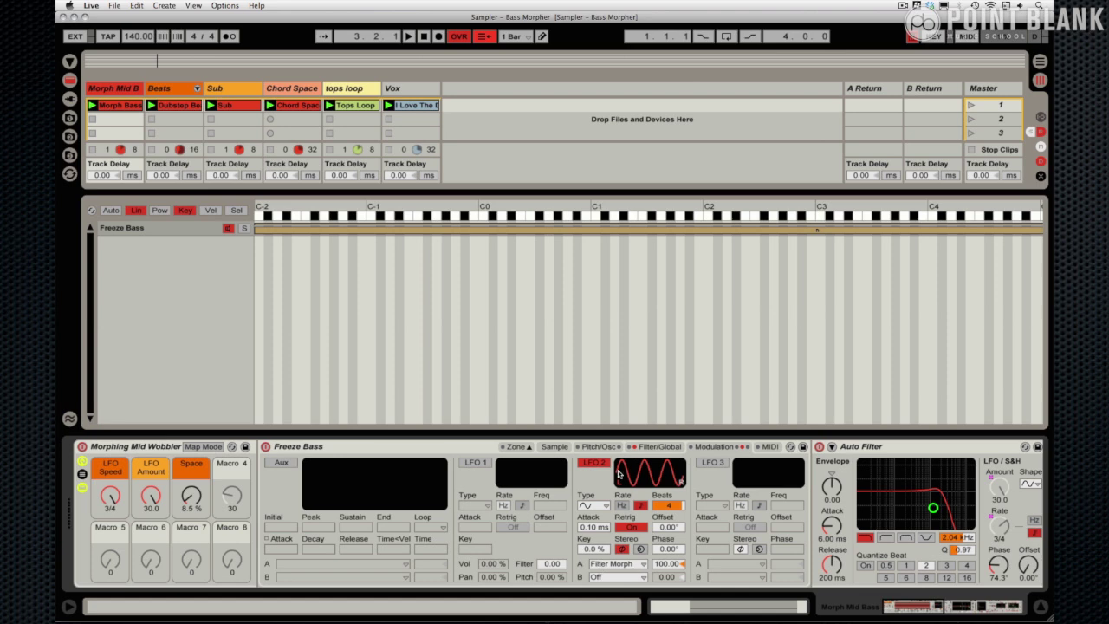
left_click(589, 569)
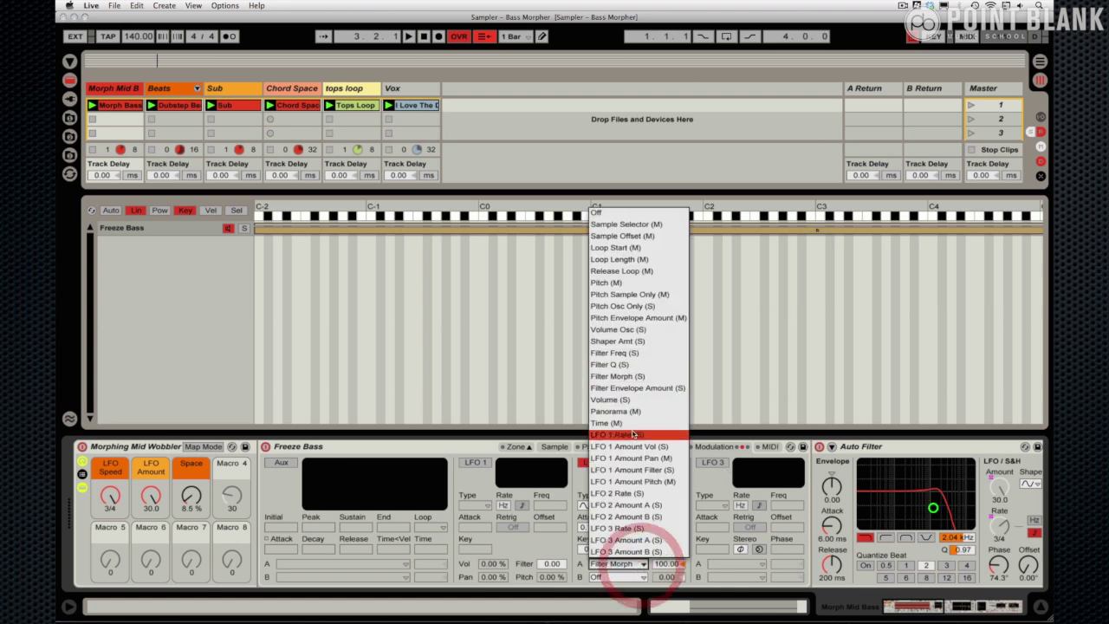
left_click(634, 380)
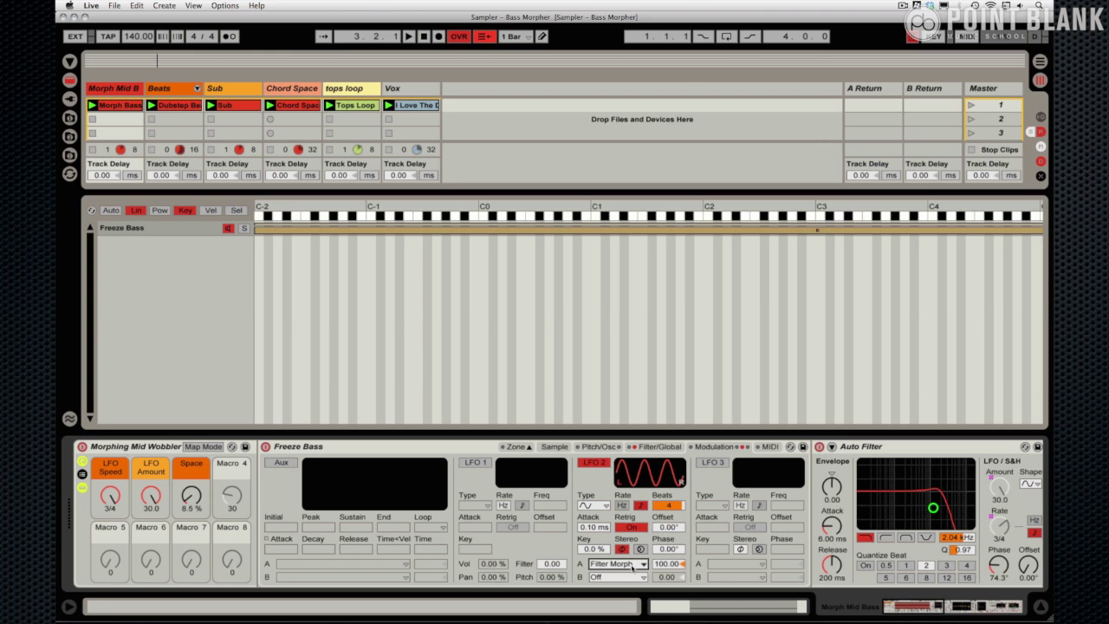
left_click(660, 564)
Check the macro mappings of Auto Filter's LFO Rate and Amount, then move on to EQ Eight and Compressor
scroll(680, 509, "right", 5)
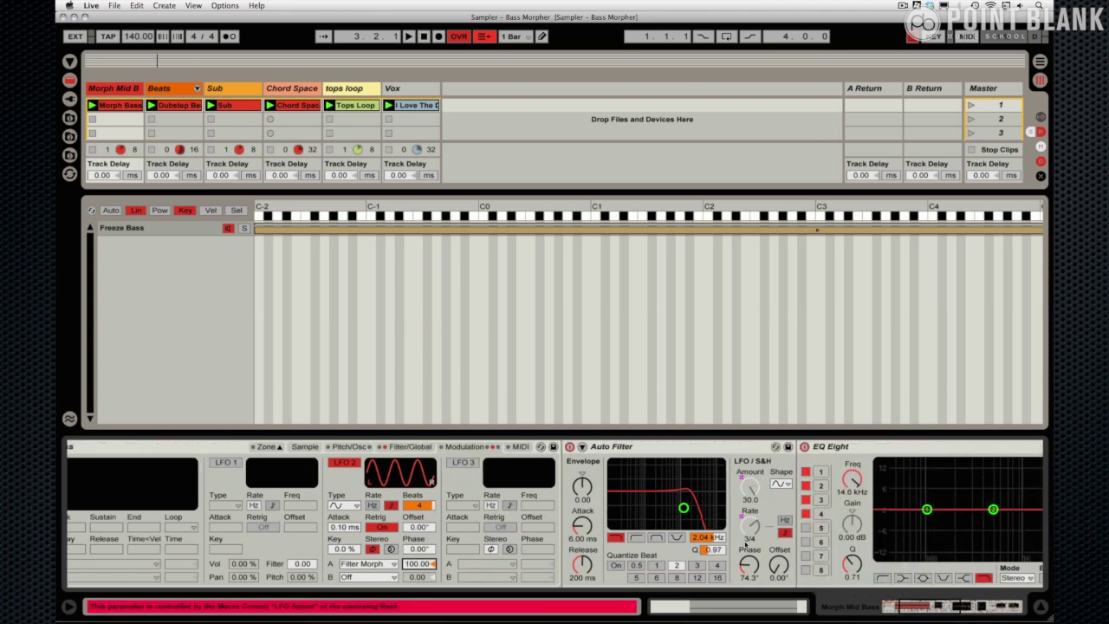
left_click(749, 526)
left_click(750, 487)
left_click(753, 529)
scroll(754, 532, "left", 5)
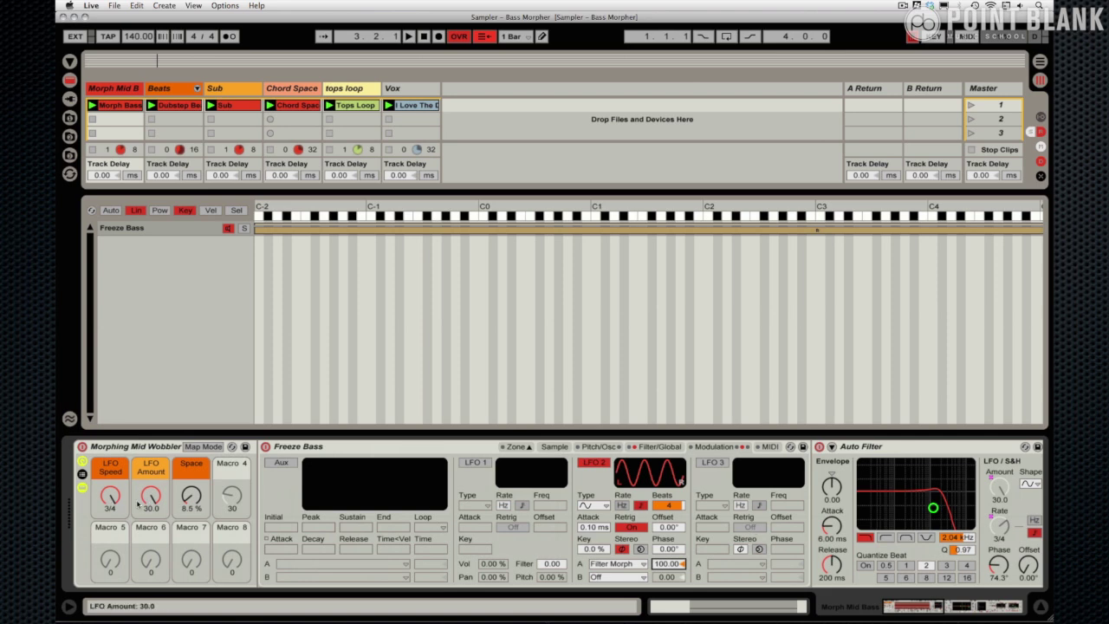
scroll(789, 542, "right", 5)
scroll(789, 541, "right", 5)
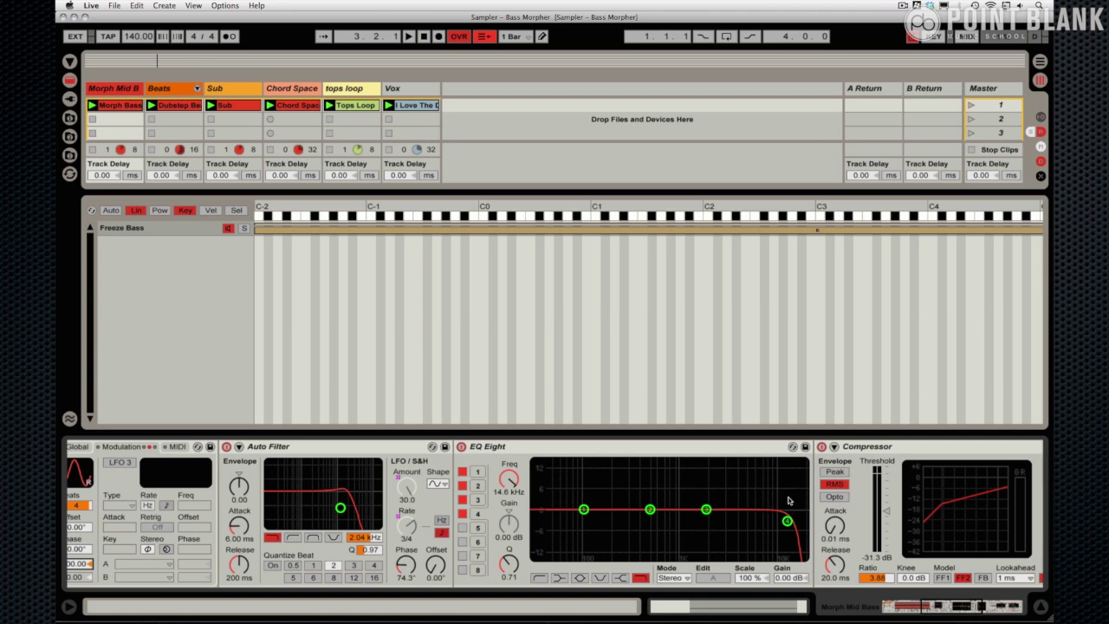
scroll(789, 522, "right", 8)
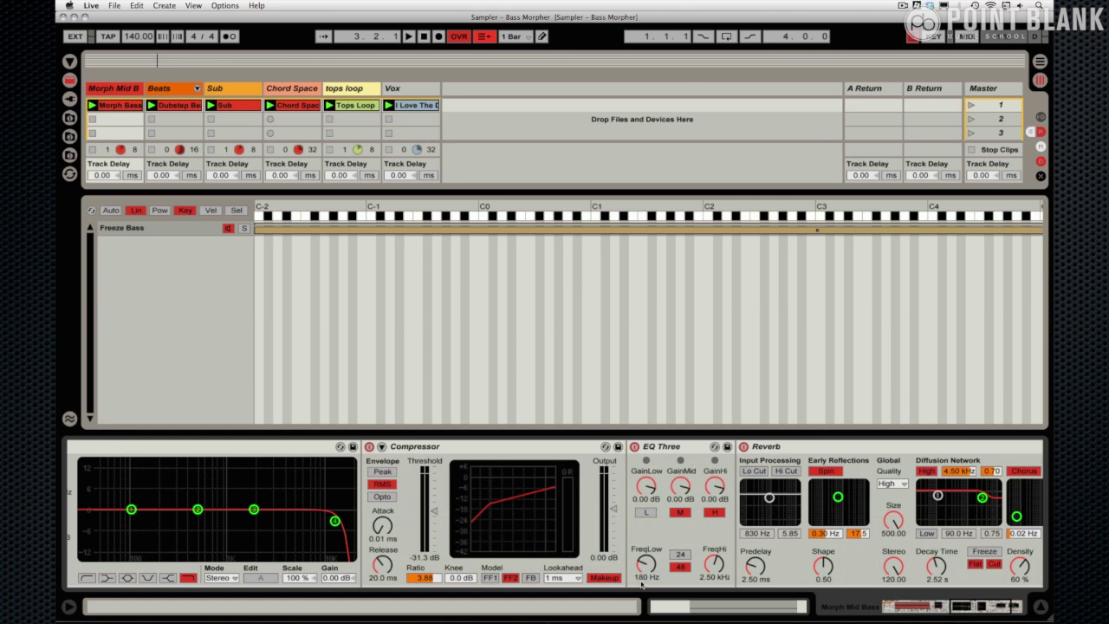
scroll(671, 518, "right", 2)
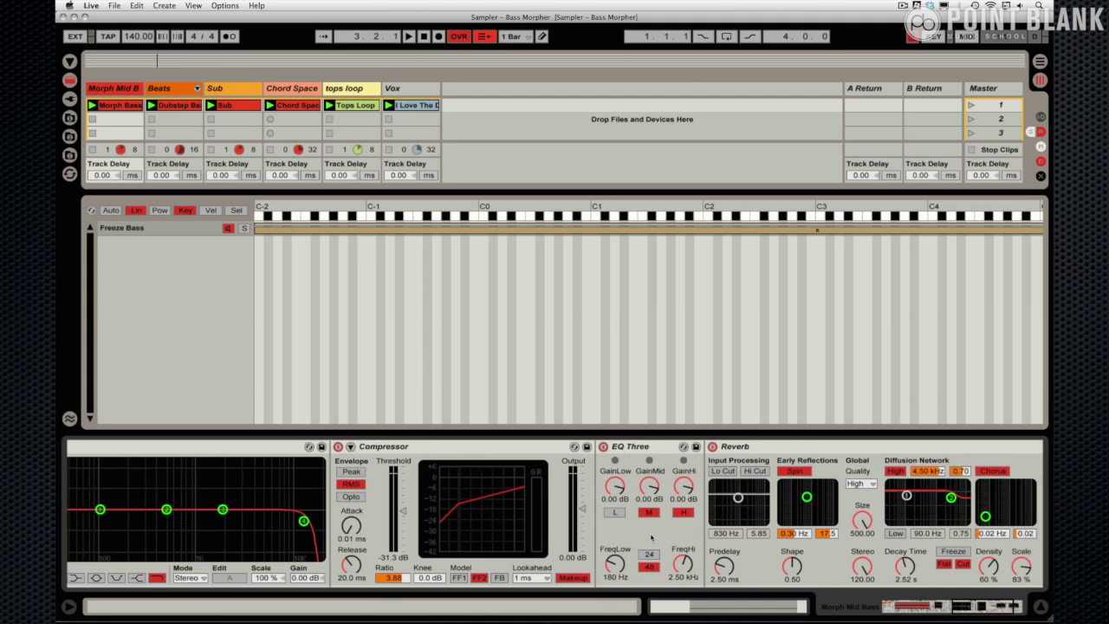
scroll(651, 537, "right", 5)
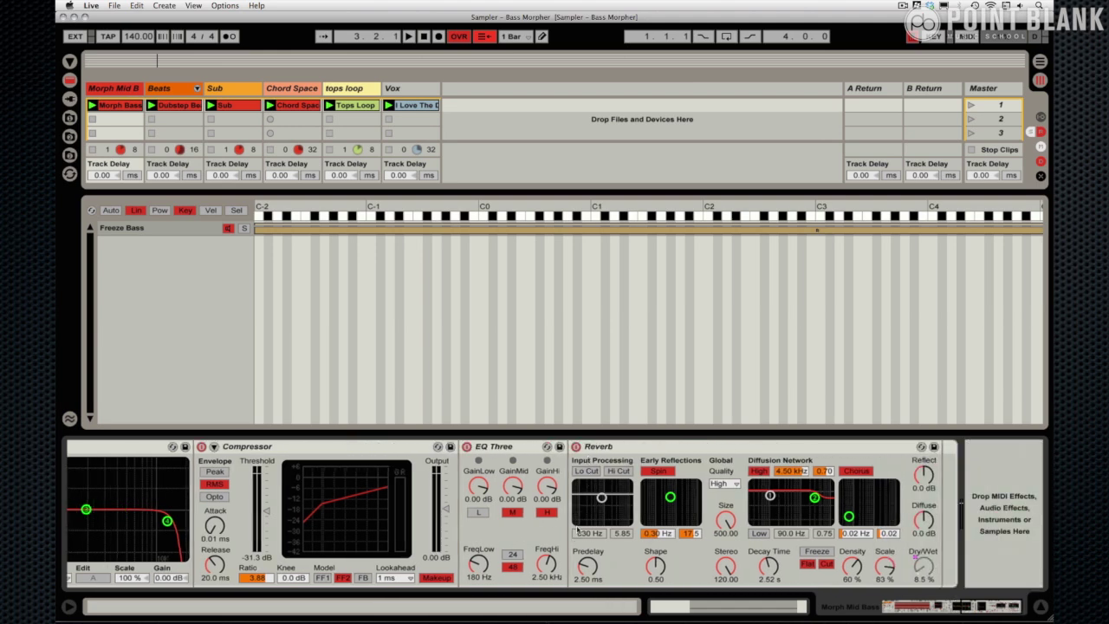
left_click(920, 559)
Switch off the Reverb, EQ Three, Compressor and EQ Eight in the Freeze Bass chain
scroll(600, 518, "left", 10)
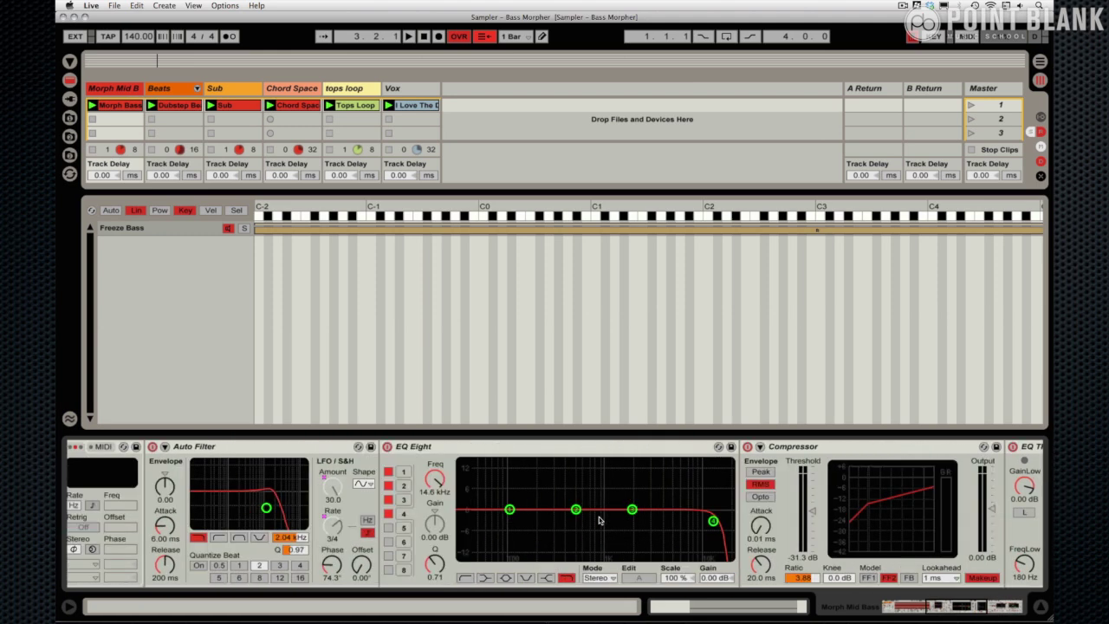
scroll(599, 518, "left", 5)
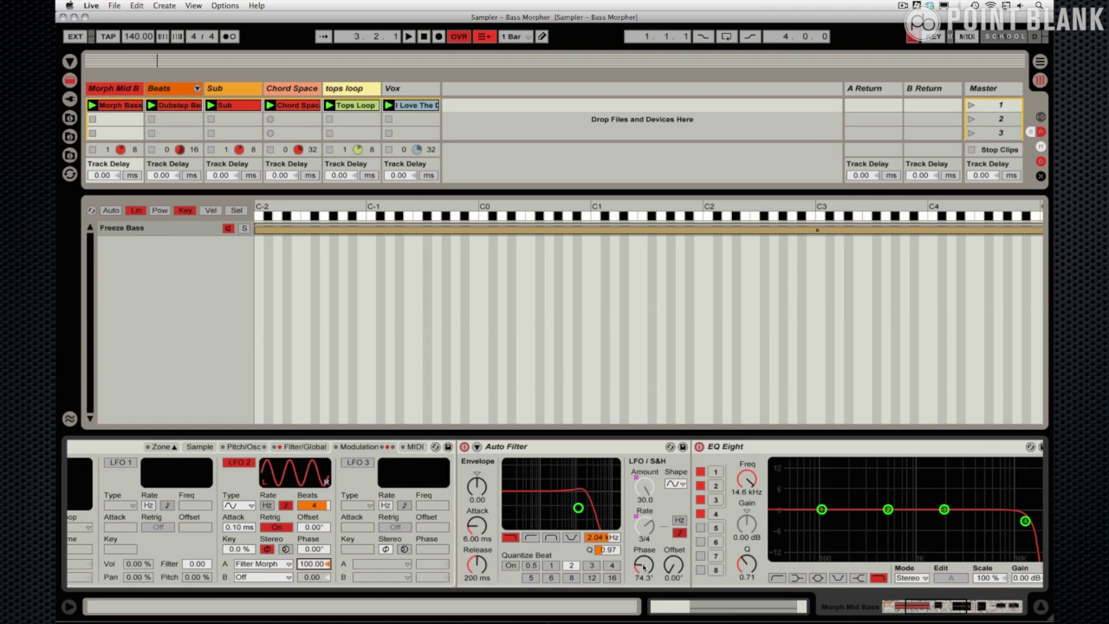
scroll(643, 564, "left", 7)
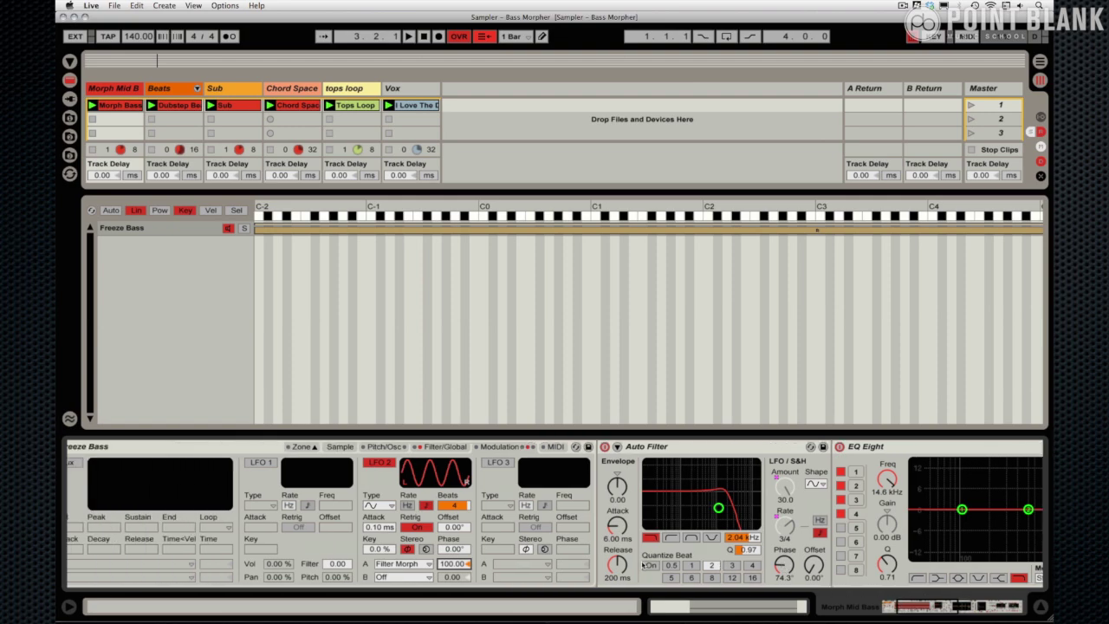
scroll(643, 565, "right", 20)
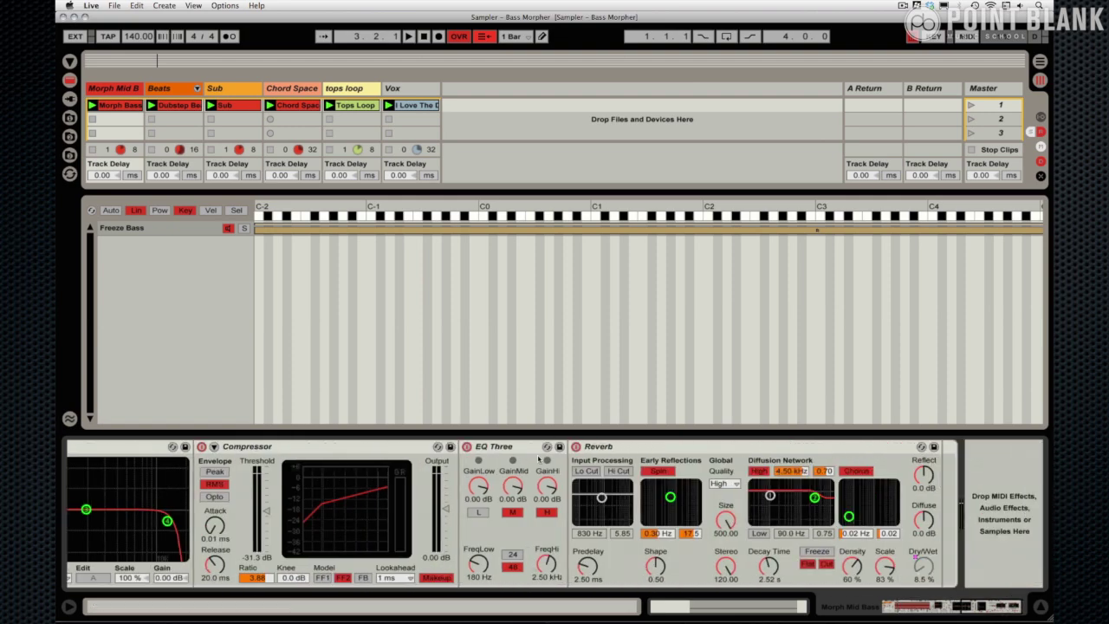
left_click(575, 447)
left_click(467, 447)
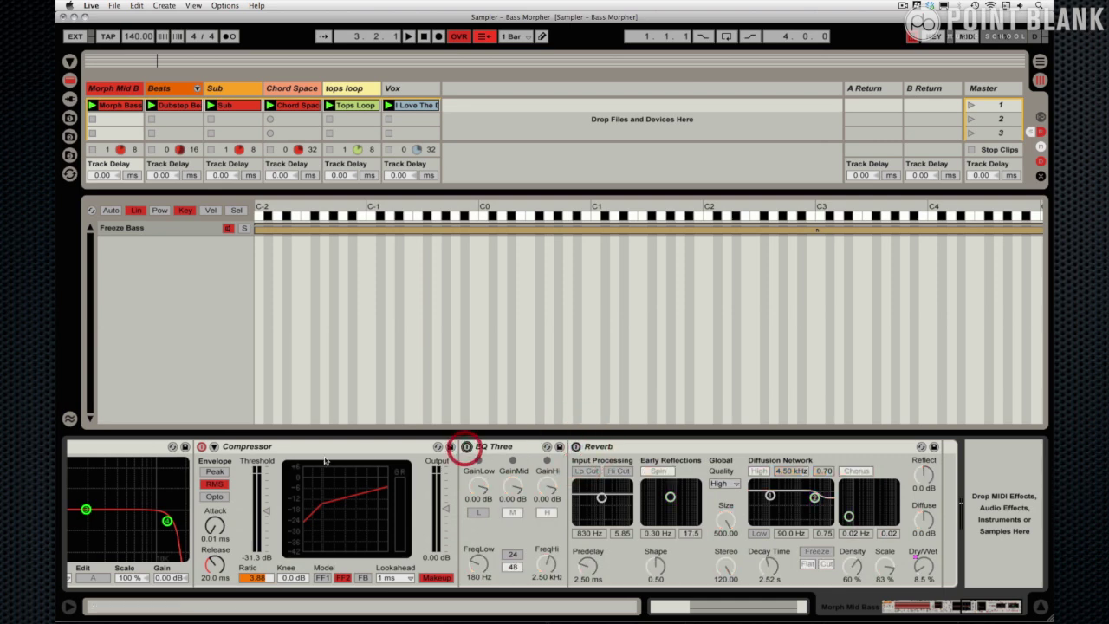
left_click(202, 447)
scroll(260, 486, "left", 20)
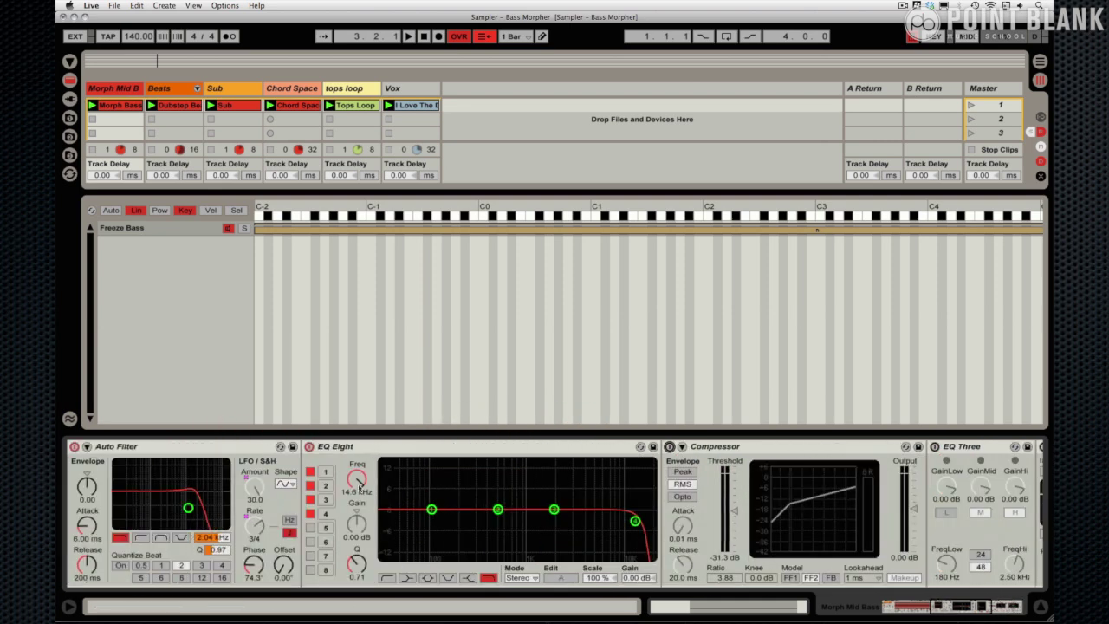
left_click(309, 447)
Switch off the Auto Filter, Sampler LFO 2 and Sampler filter, and hide the key-zone editor
scroll(290, 449, "left", 8)
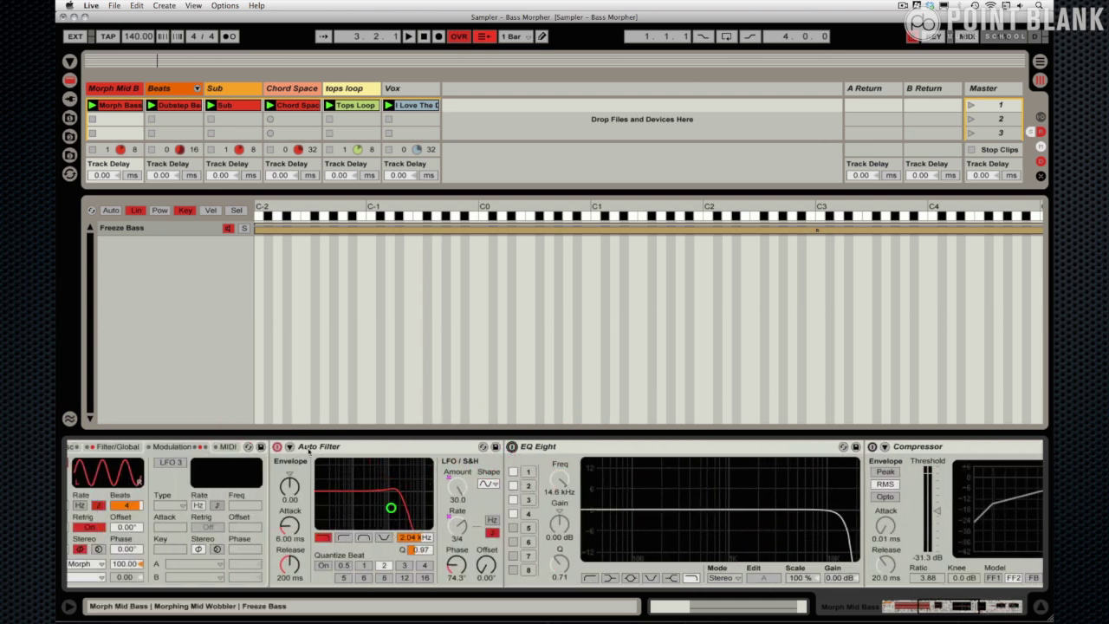
left_click(278, 448)
scroll(279, 468, "left", 15)
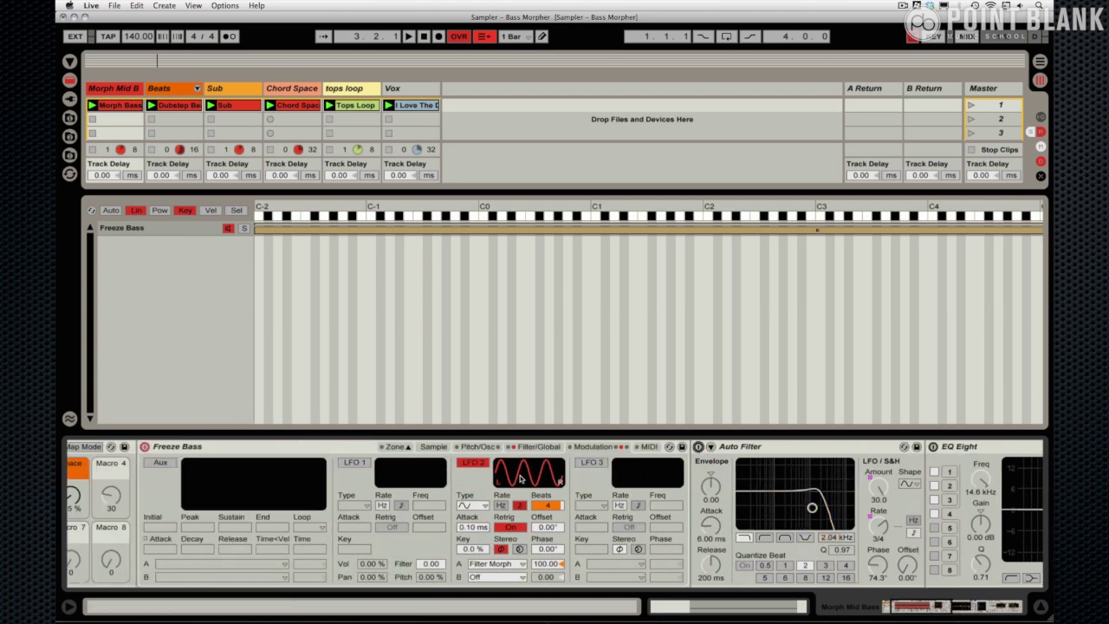
left_click(479, 464)
left_click(539, 446)
left_click(159, 462)
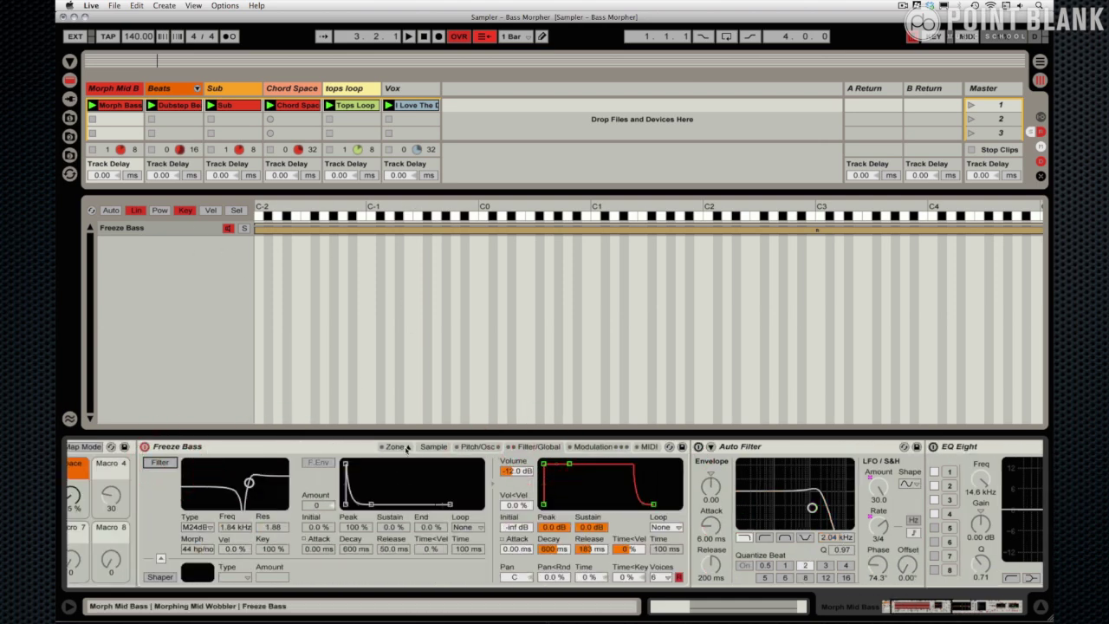
left_click(406, 447)
Solo Morph Mid Bass, play the bare bass, then re-enable the Sampler's filter and LFO 2
left_click(102, 375)
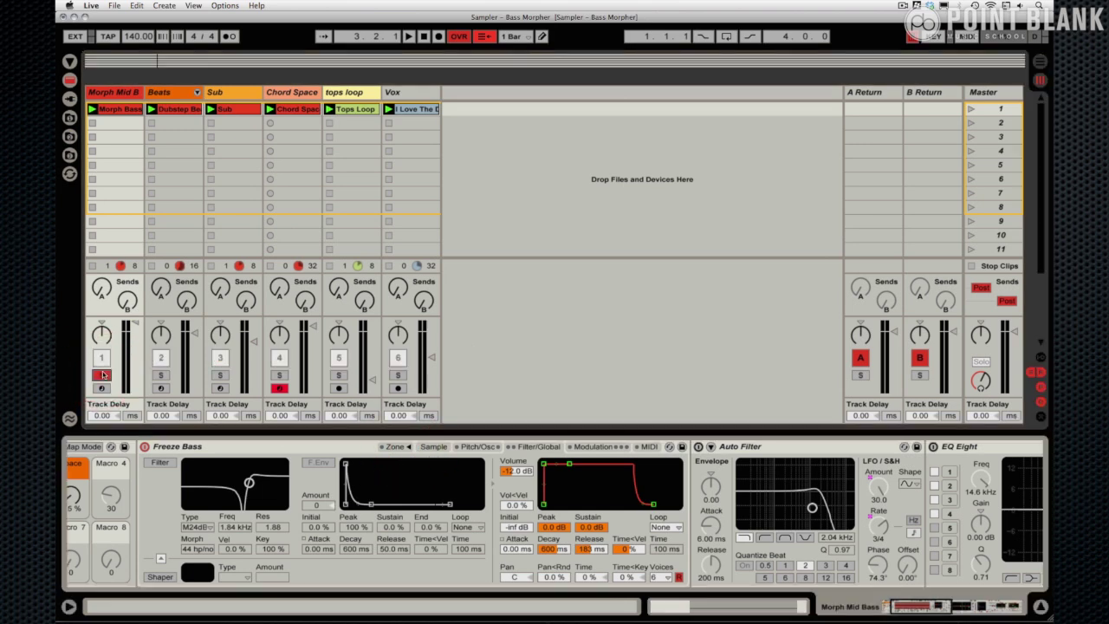
key("space")
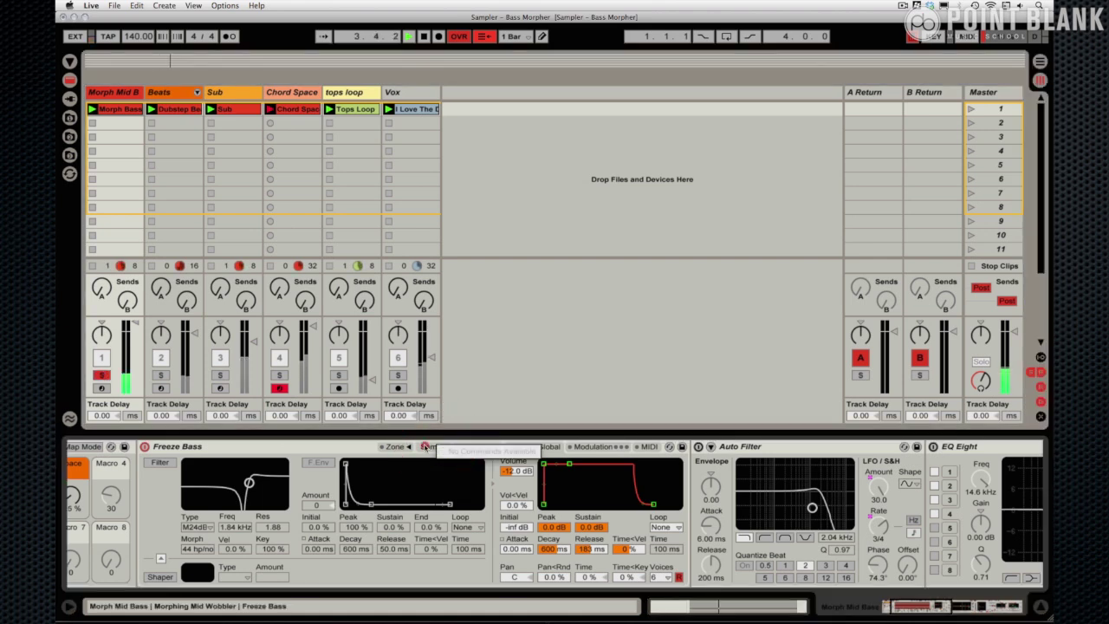
left_click(434, 447)
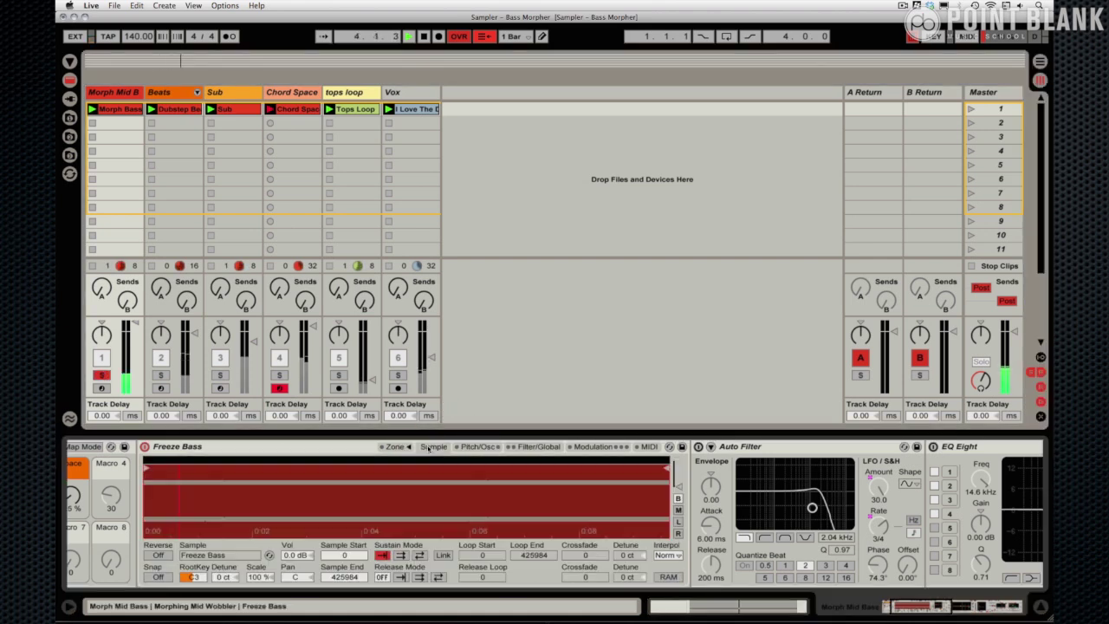
left_click(540, 447)
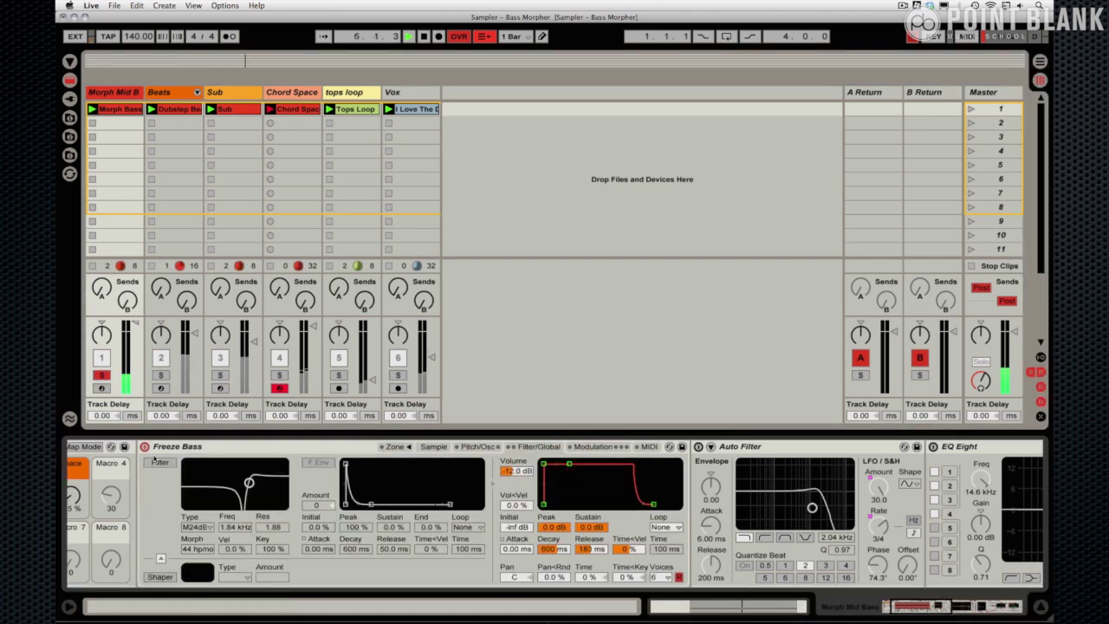
left_click(594, 447)
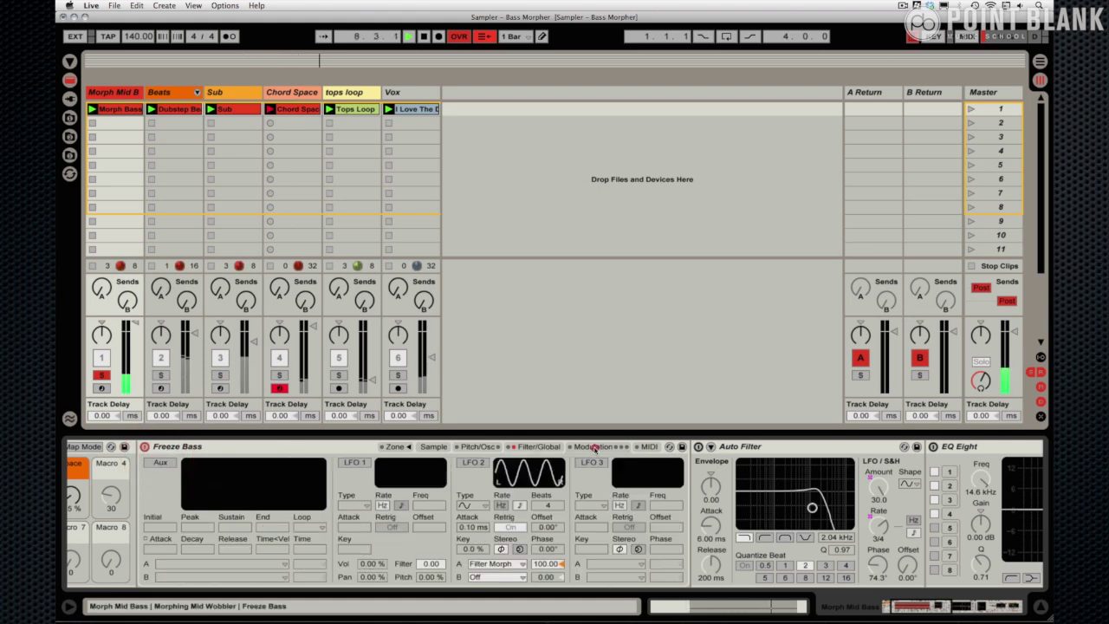
left_click(466, 462)
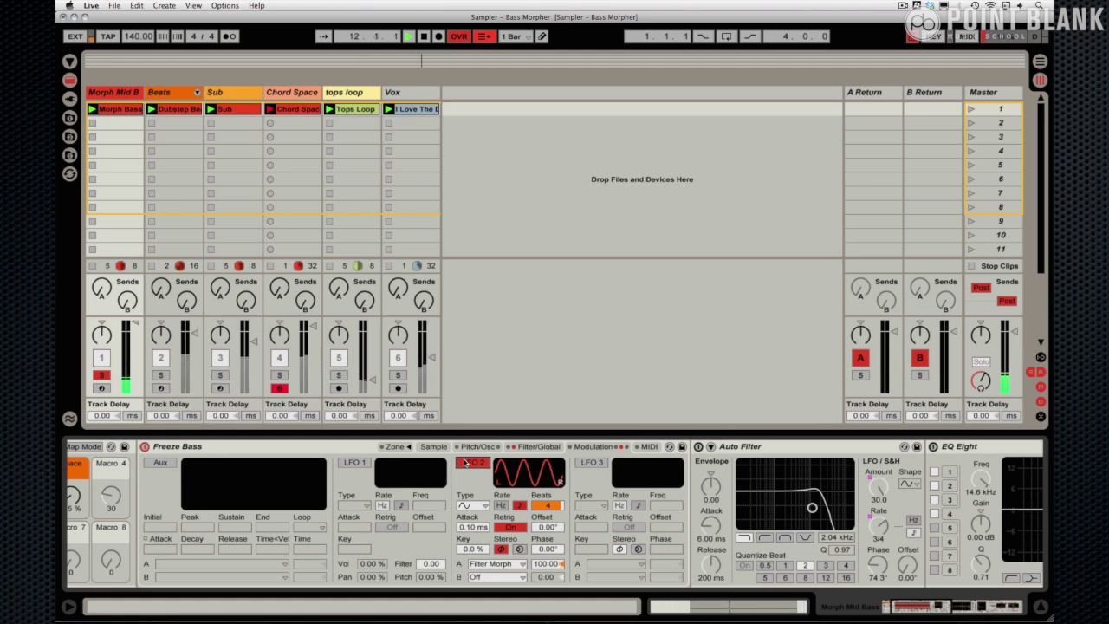
Turn the Auto Filter, EQ Eight, Compressor, EQ Three and Reverb activators back on, one by one
scroll(619, 479, "right", 5)
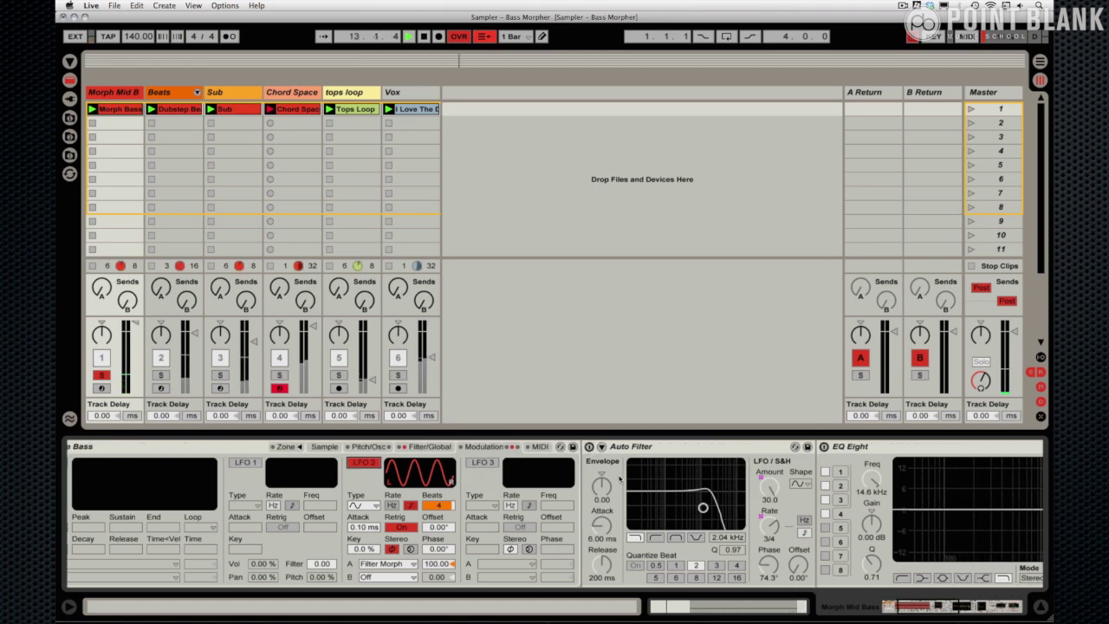
scroll(619, 479, "right", 10)
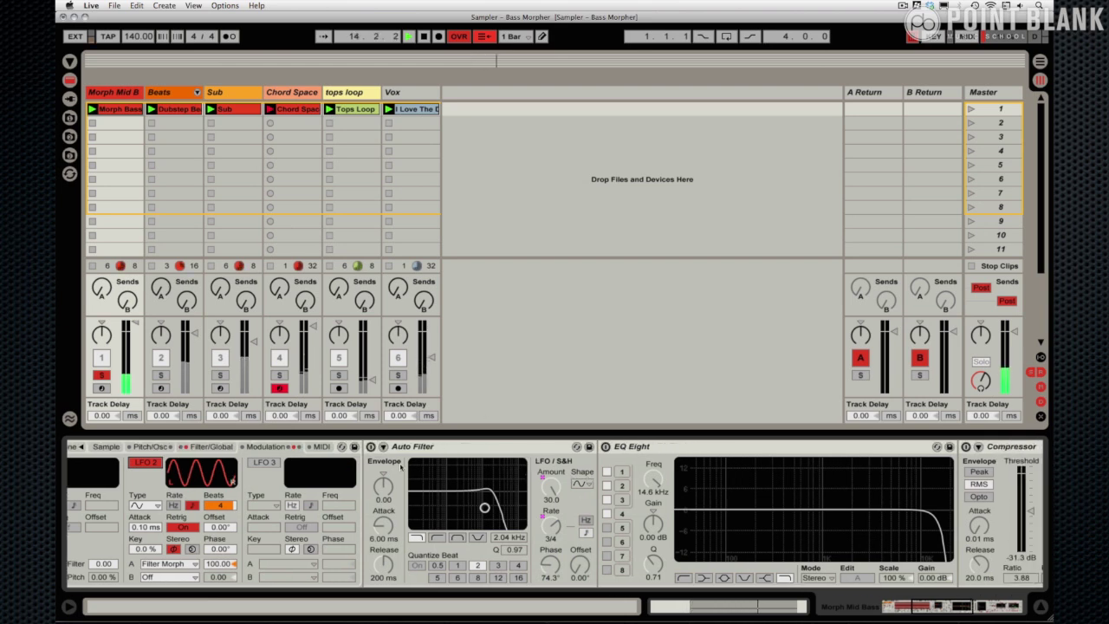
left_click(371, 446)
scroll(538, 457, "right", 4)
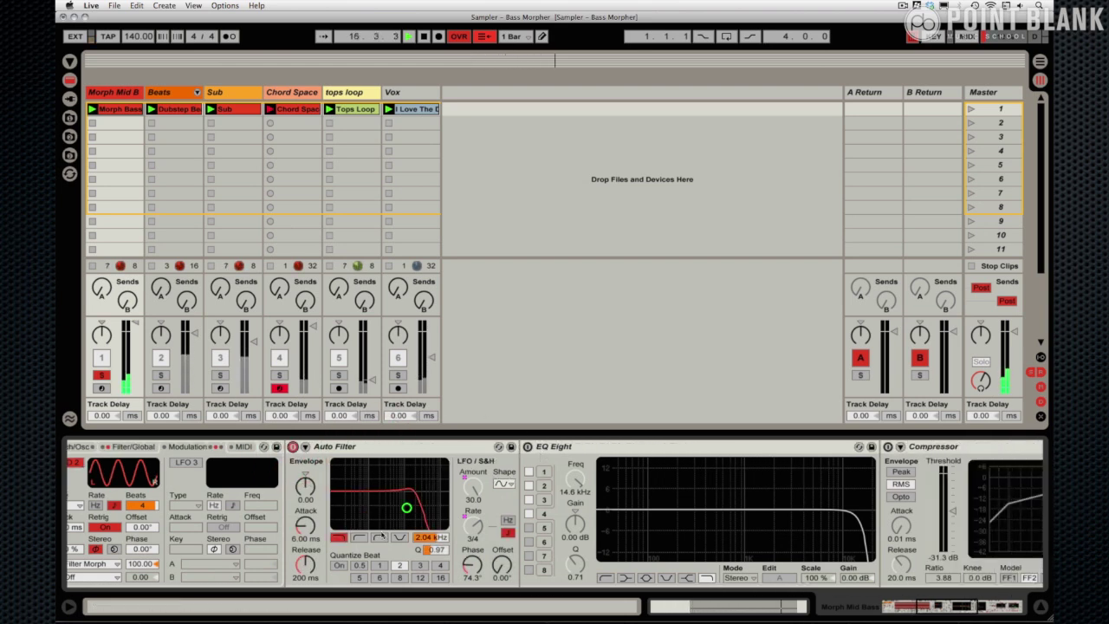
left_click(528, 446)
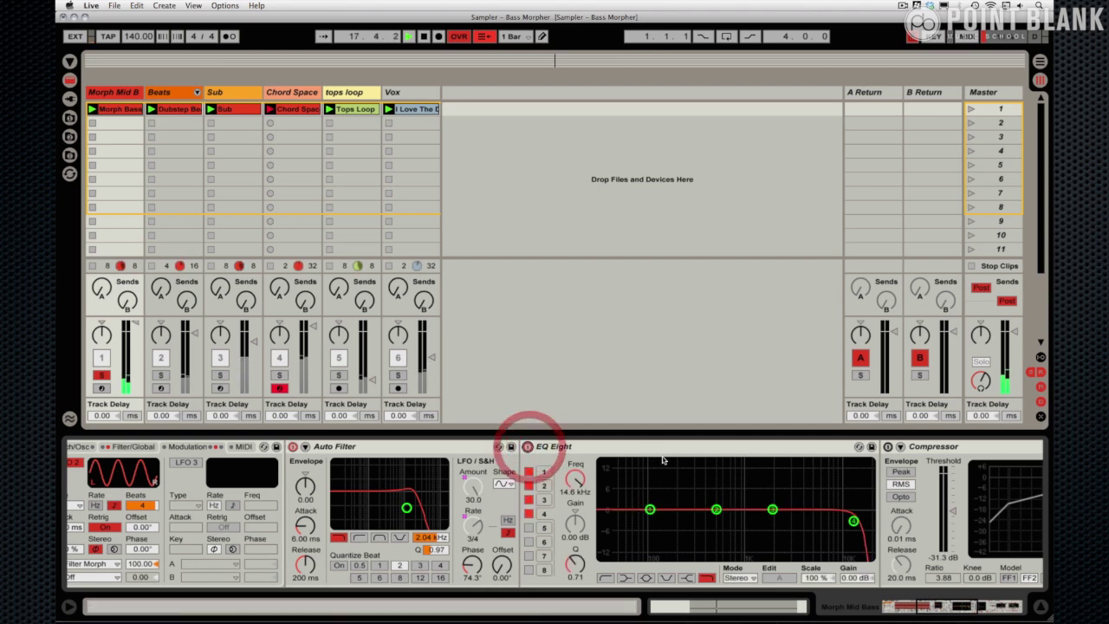
scroll(663, 461, "right", 5)
left_click(435, 446)
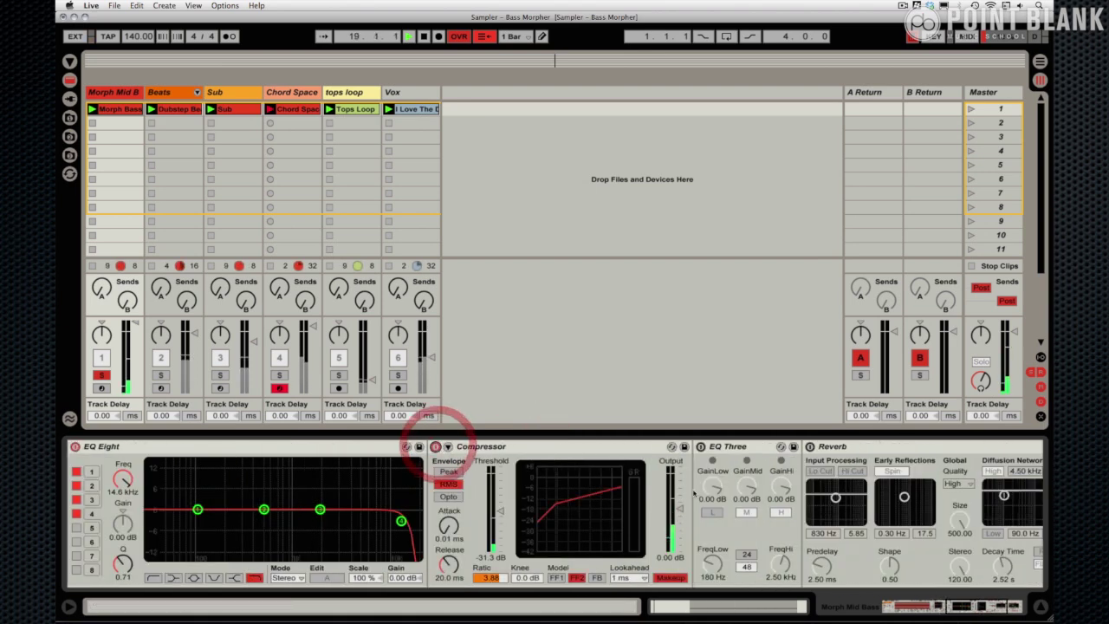
left_click(700, 446)
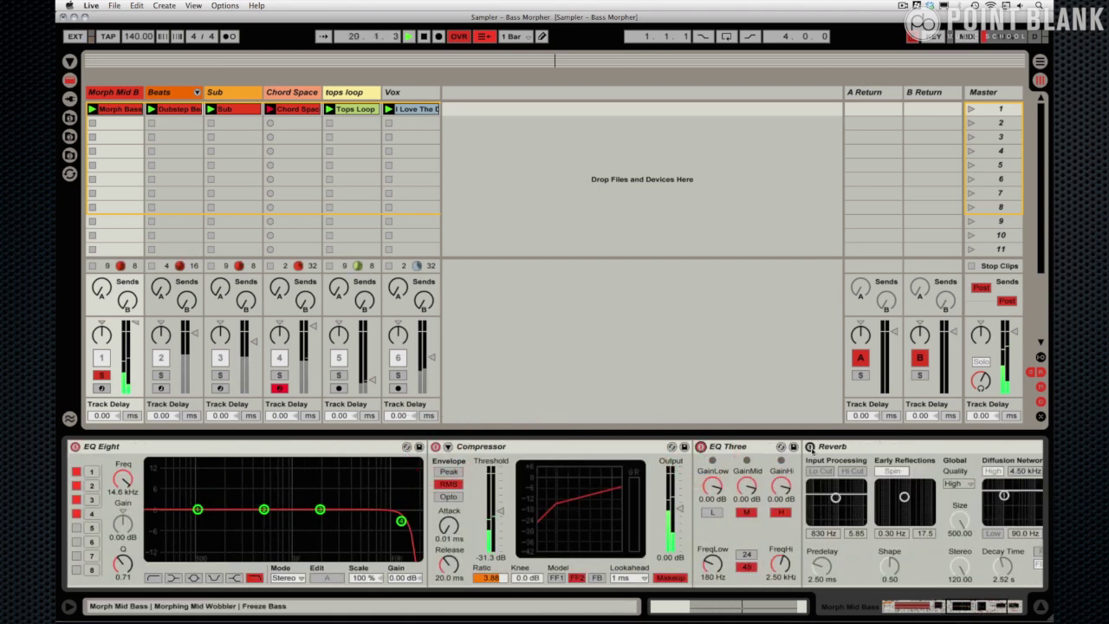
left_click(810, 446)
scroll(654, 501, "left", 1)
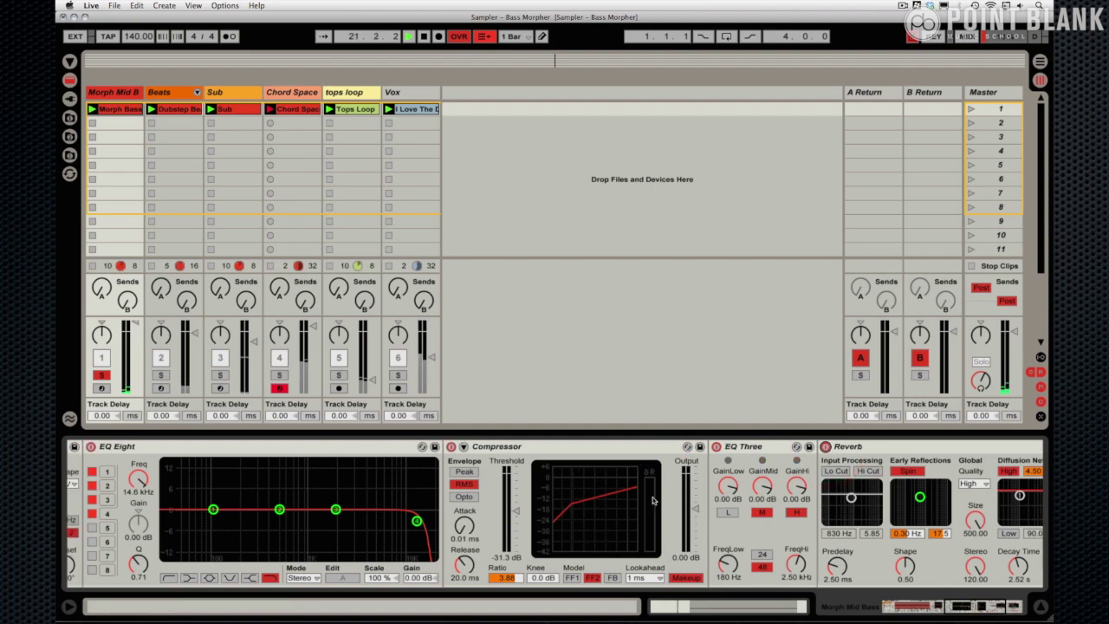
scroll(654, 501, "left", 15)
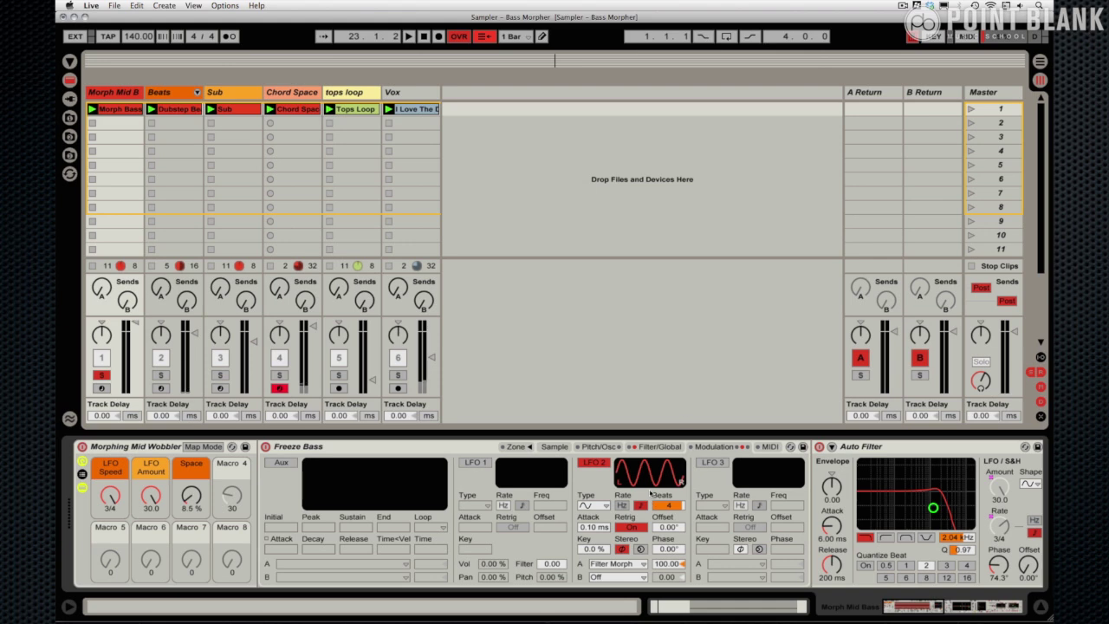
Insert a new MIDI track and move it after the Vox track
left_click(164, 5)
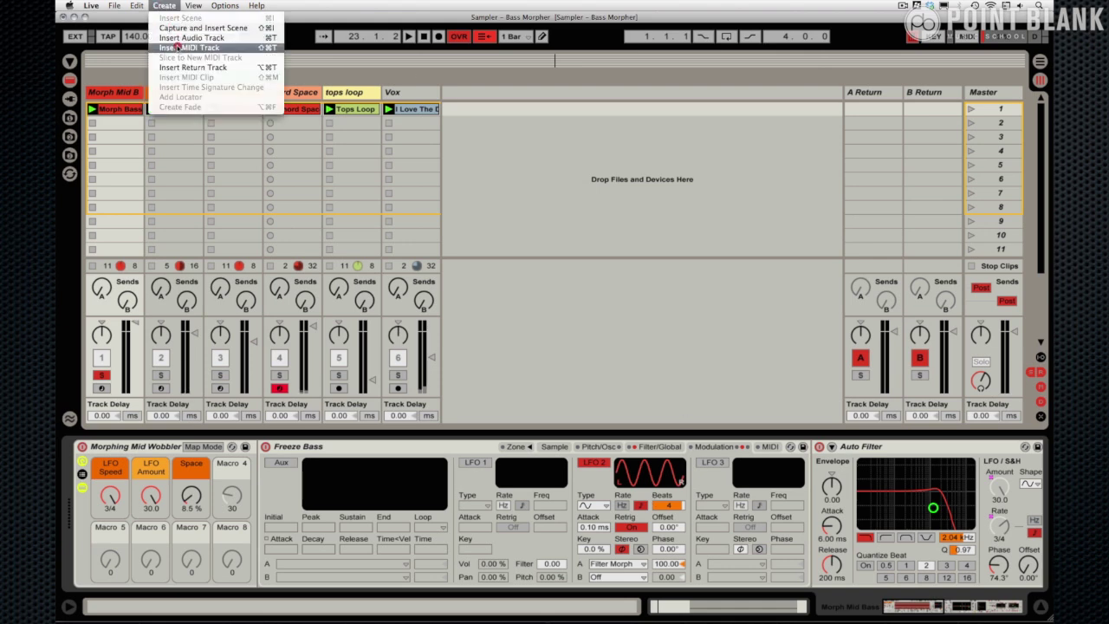
left_click(177, 47)
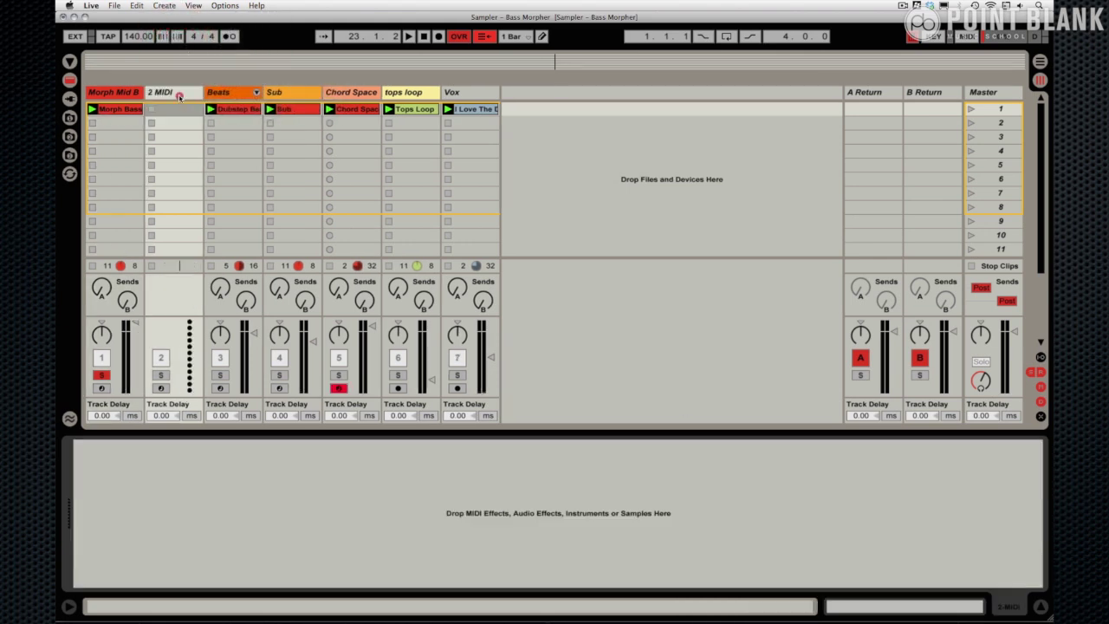
left_click_drag(485, 97, 512, 95)
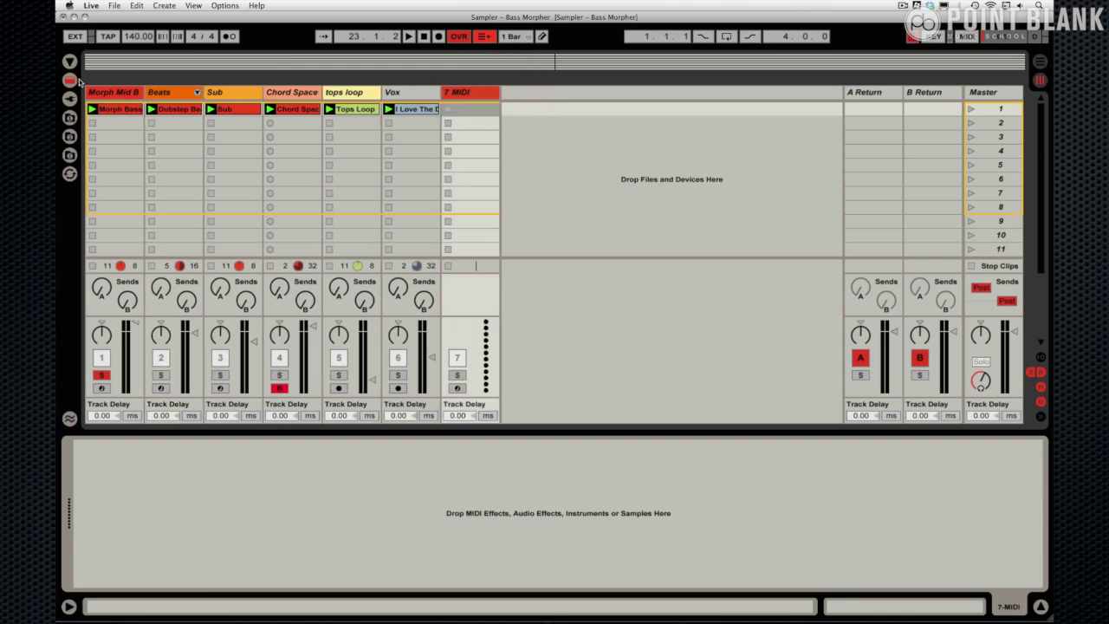
Load Operator onto the new track, raise oscillators B and C to 0.0 dB, and solo it
left_click(70, 79)
scroll(156, 130, "up", 10)
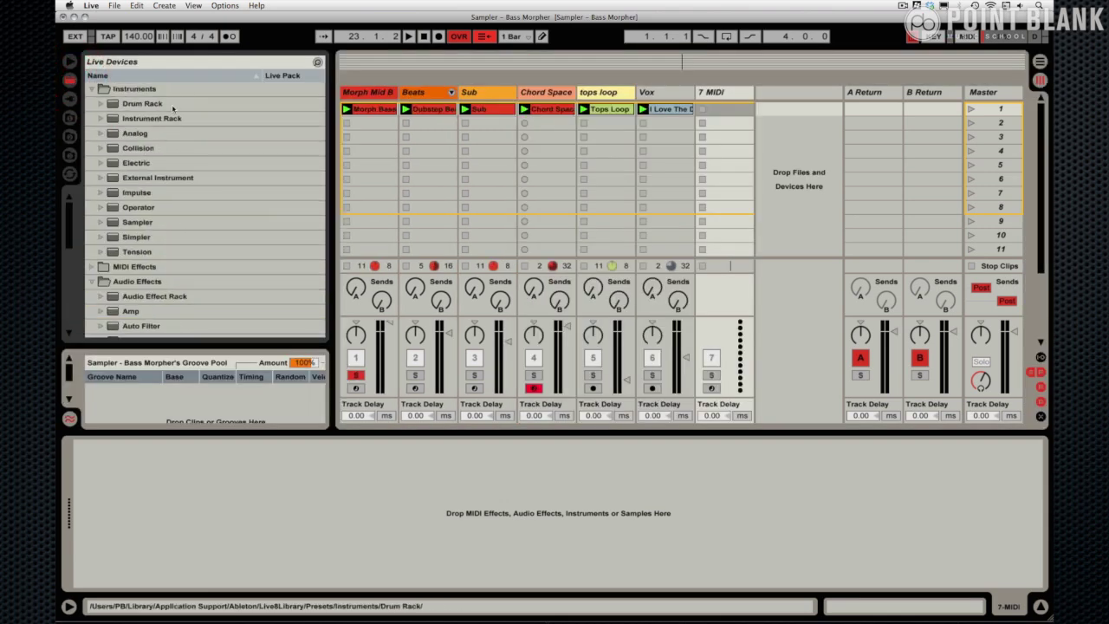
double_click(132, 209)
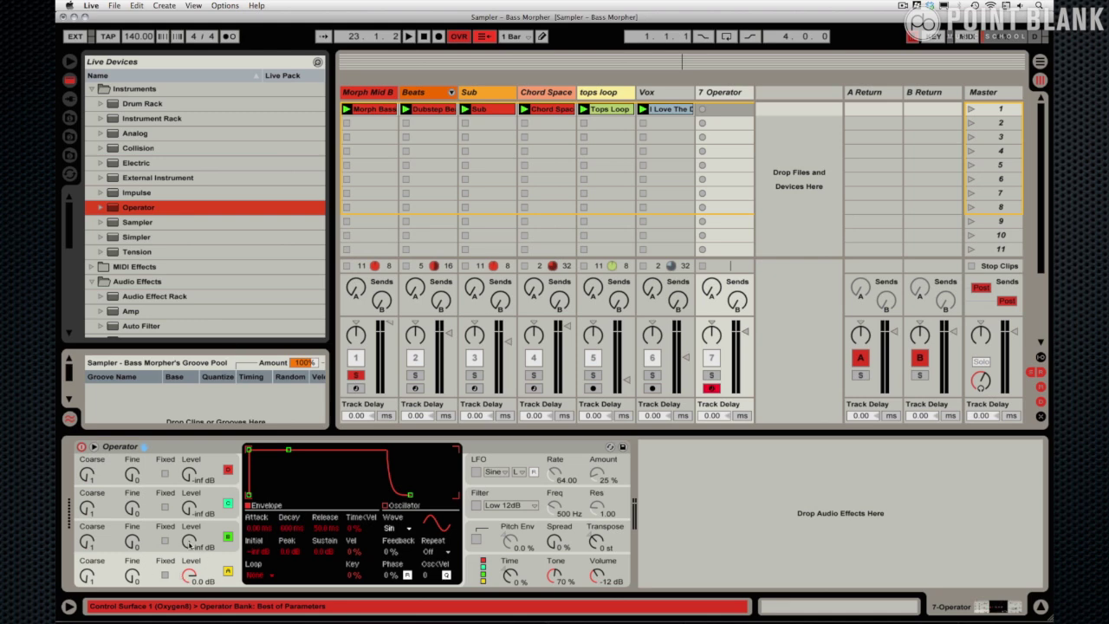
left_click_drag(190, 544, 190, 482)
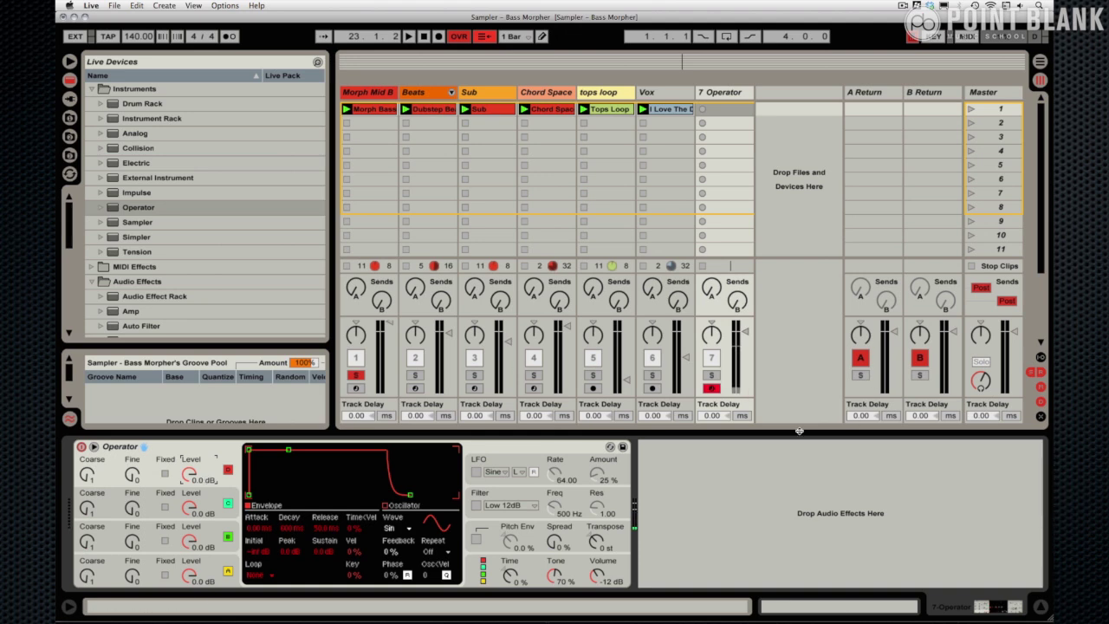
left_click(711, 376)
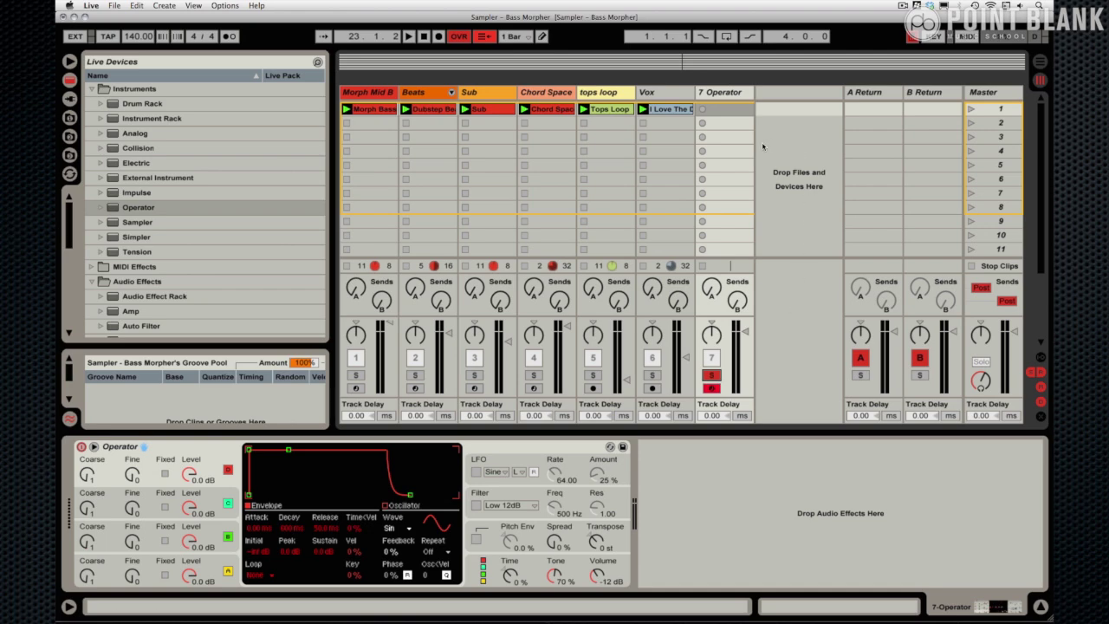
left_click(366, 91)
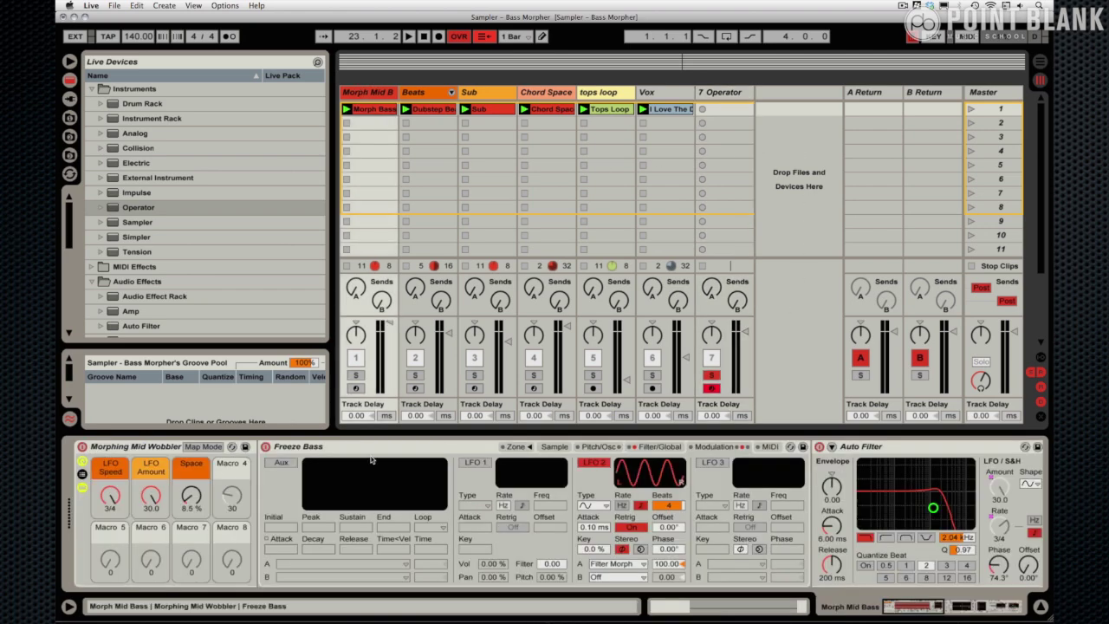
Create a one-bar MIDI clip on 7 Operator holding one C3 note stretched to the clip end
left_click(728, 92)
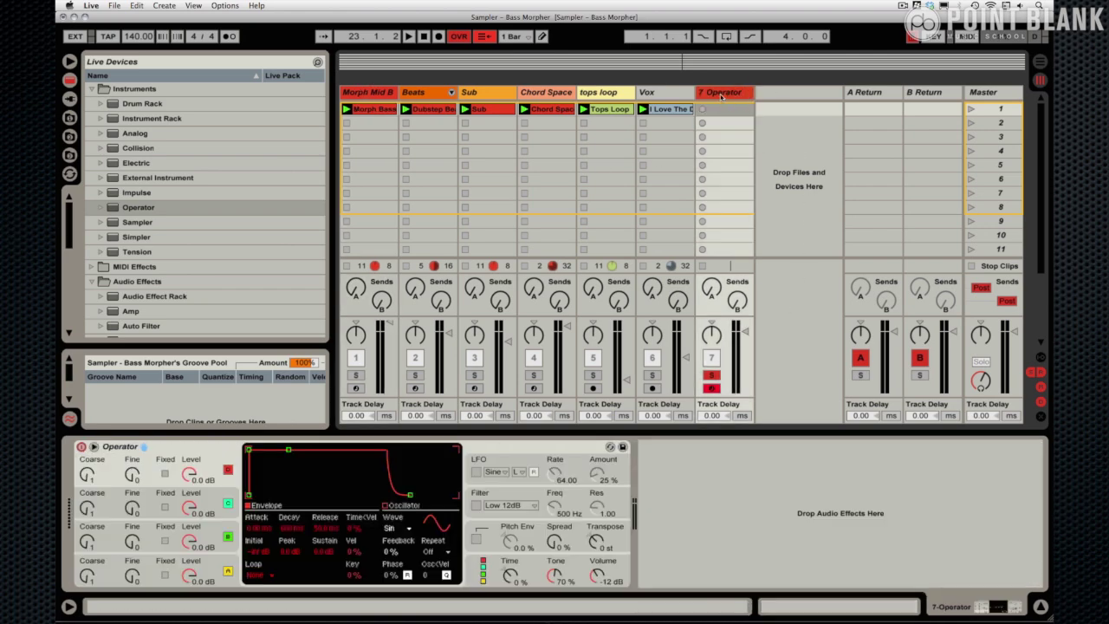
right_click(722, 96)
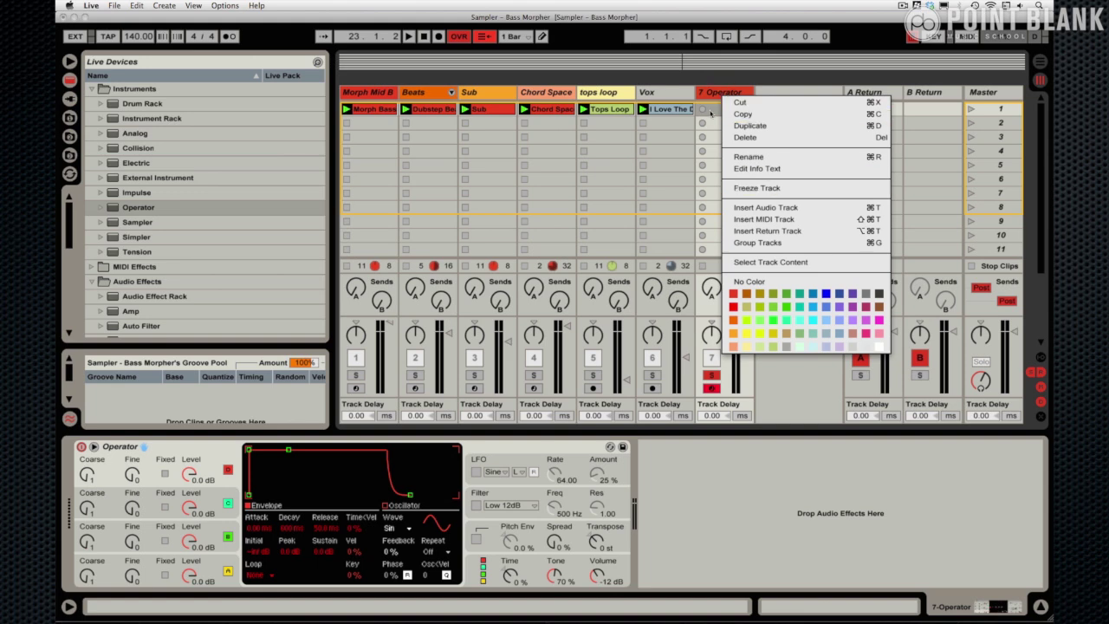
left_click(714, 114)
double_click(731, 109)
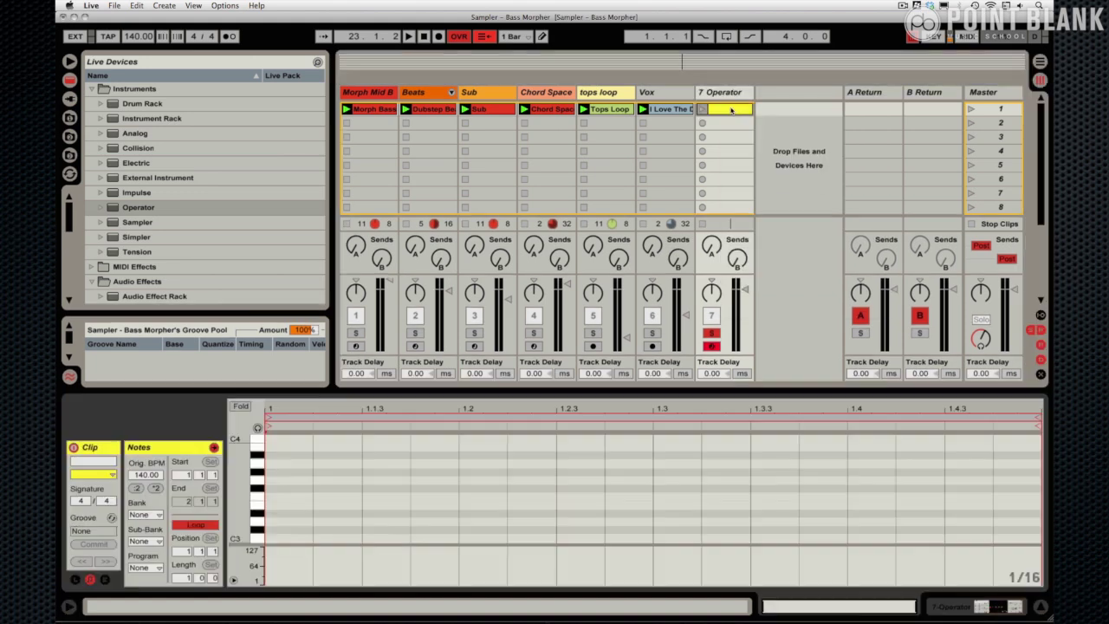
double_click(272, 539)
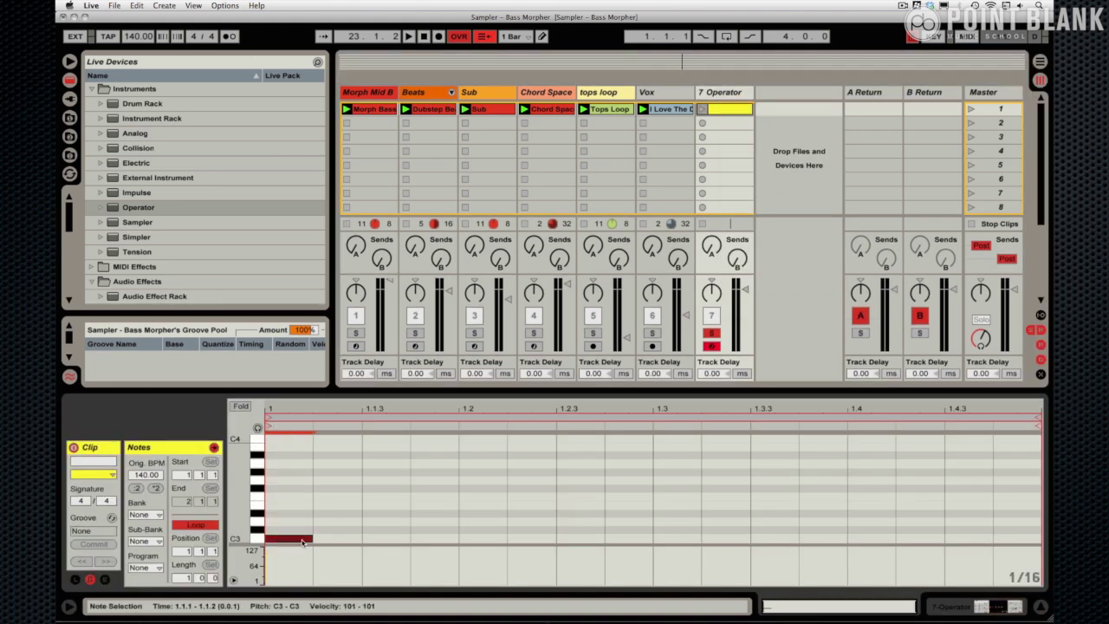
left_click_drag(314, 539, 1023, 546)
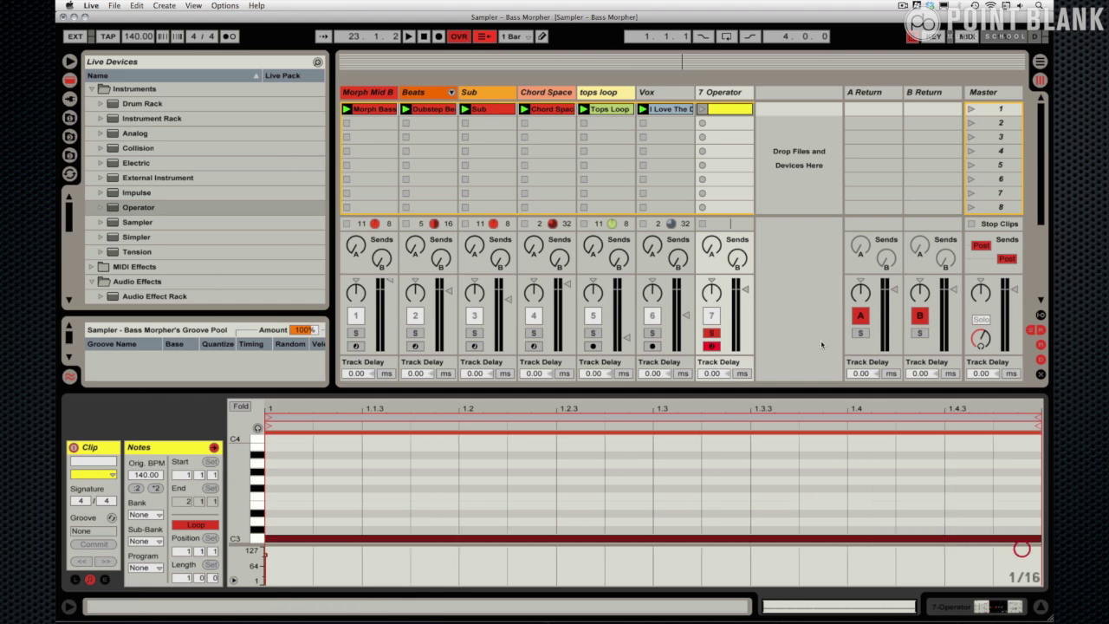
Freeze the Operator track, flatten it to audio, and switch the track off
right_click(716, 92)
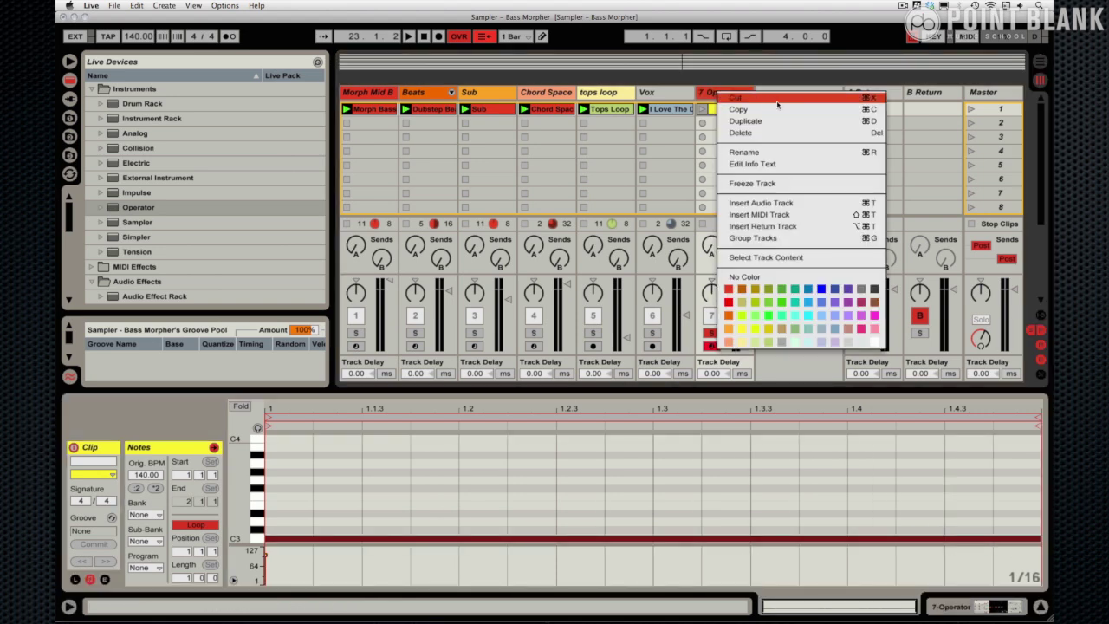
left_click(789, 183)
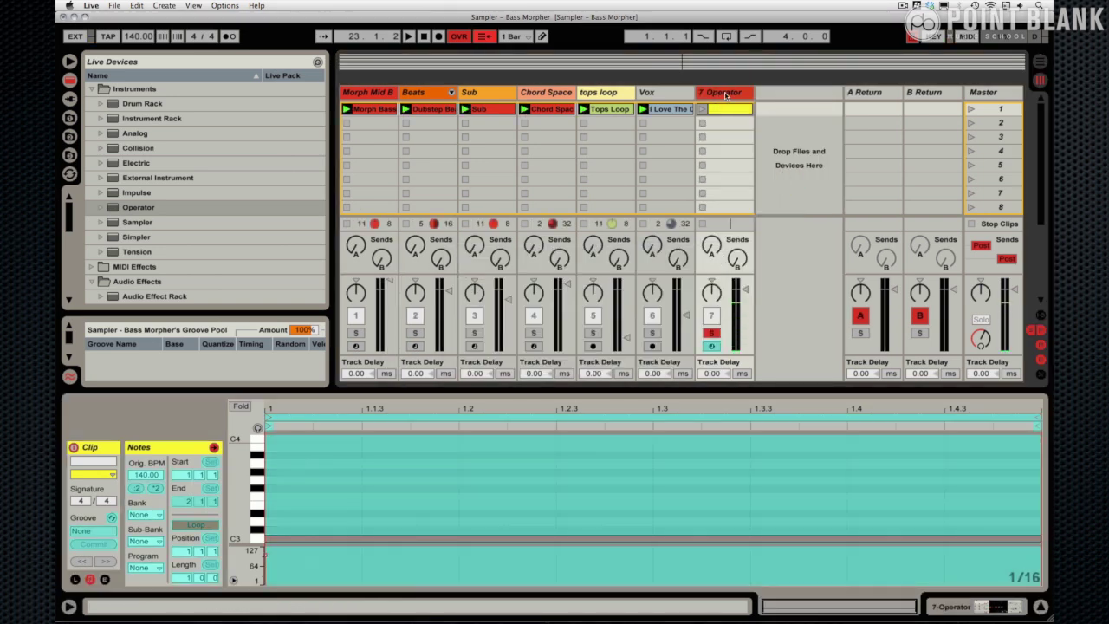
right_click(727, 95)
left_click(762, 202)
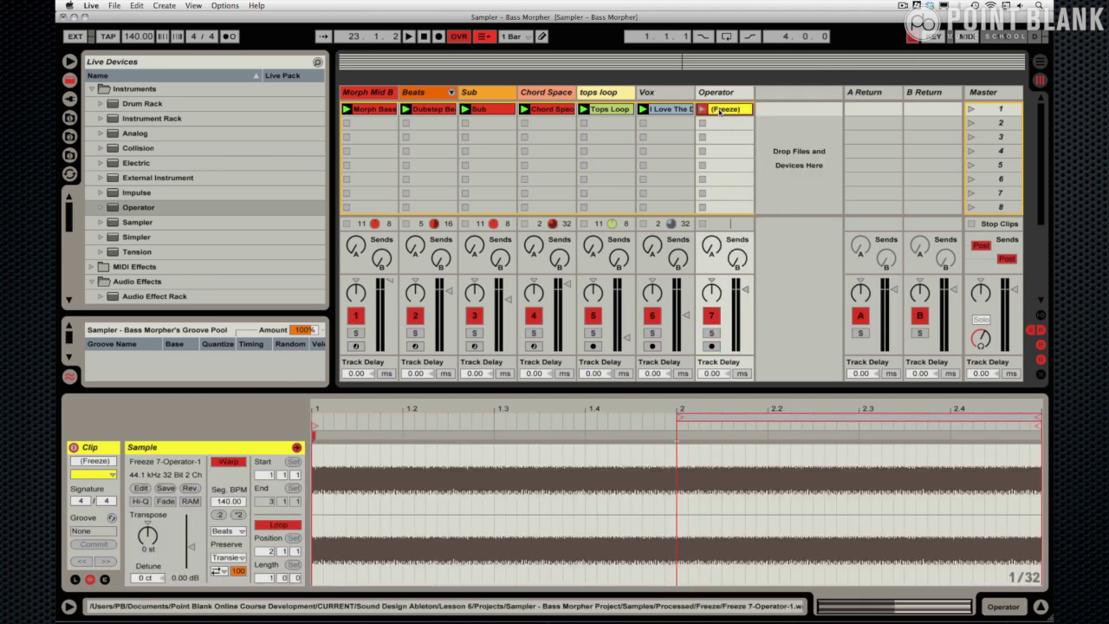
left_click(385, 97)
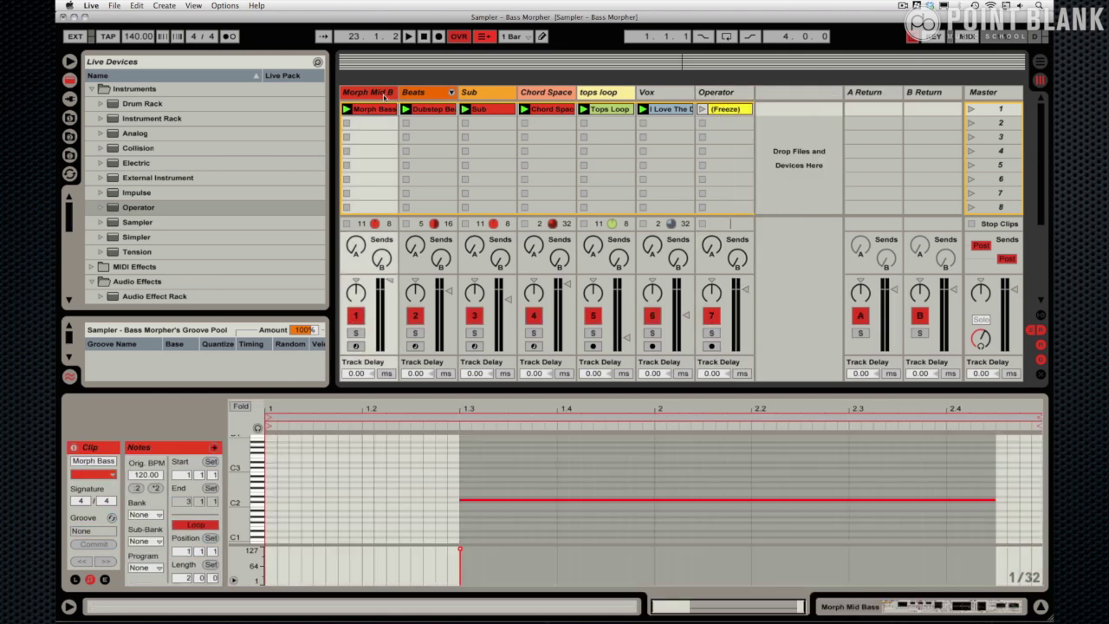
left_click(711, 317)
left_click(374, 95)
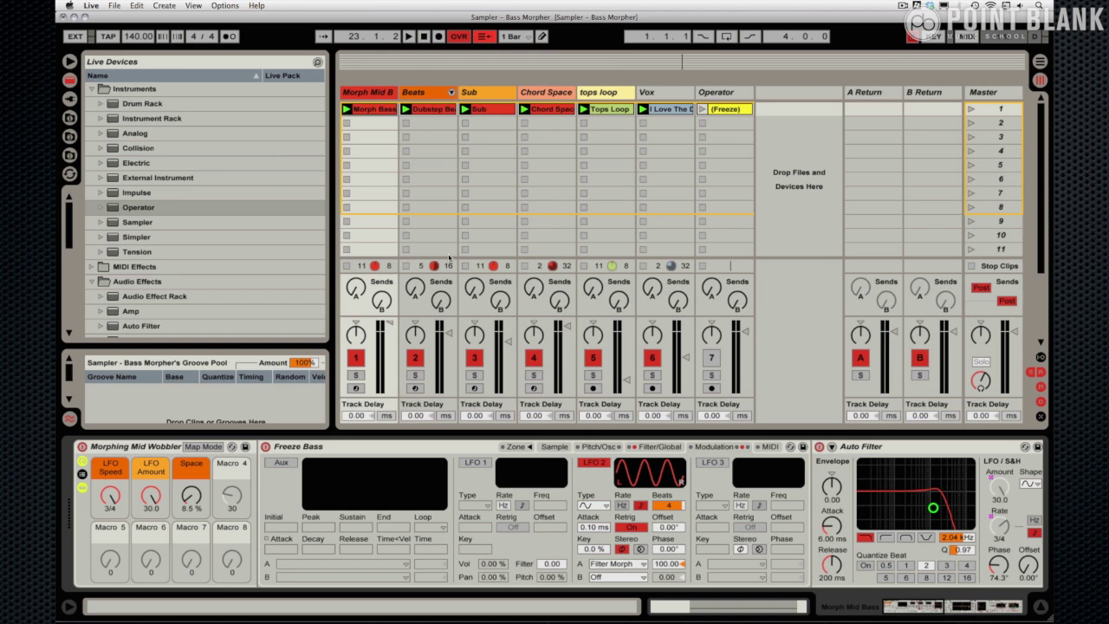
Play the set, solo Morph Mid Bass briefly, then unsolo it to hear the full mix
key("space")
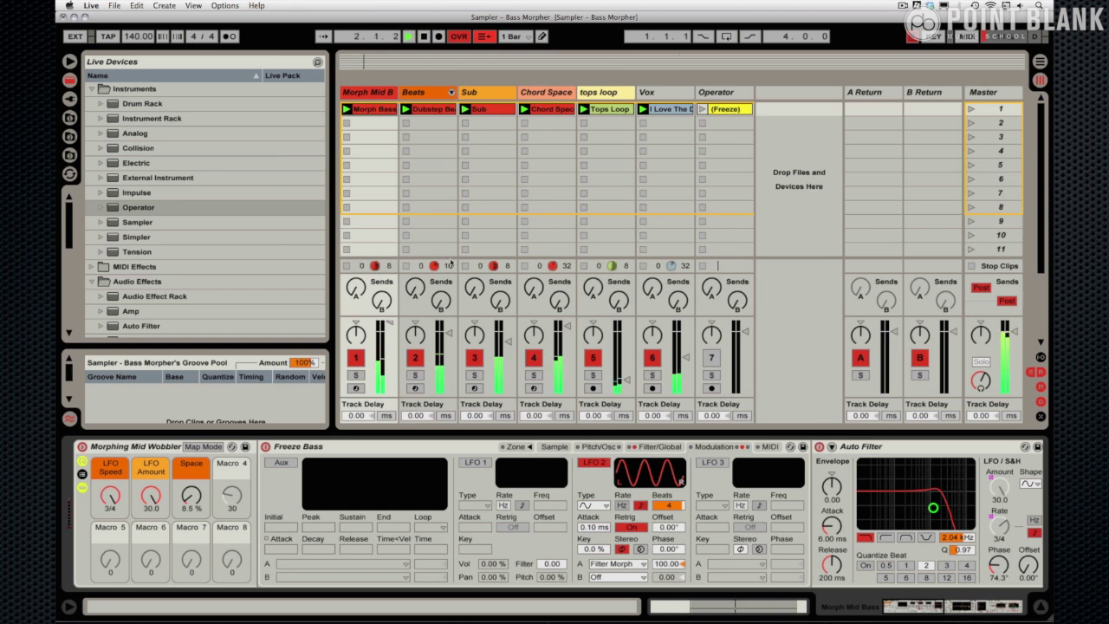
left_click(356, 375)
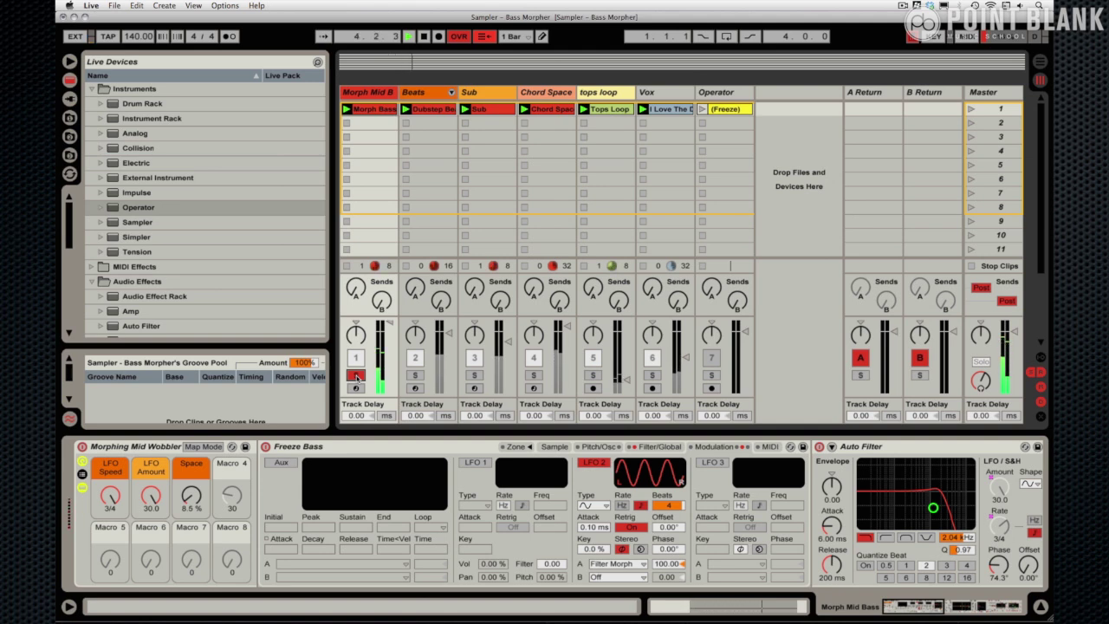
left_click(356, 375)
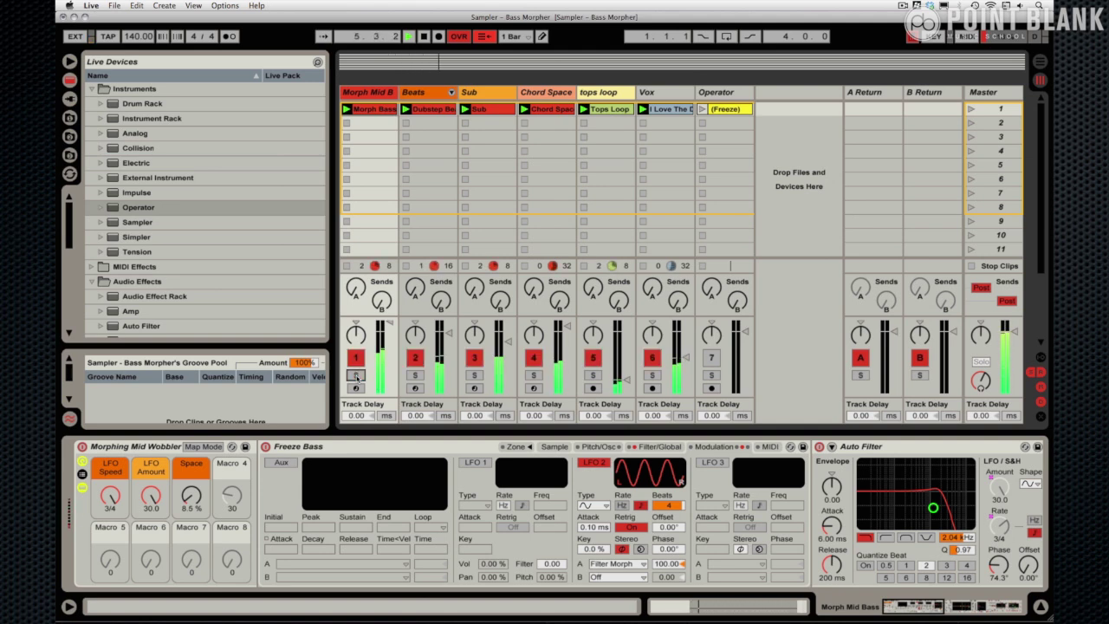